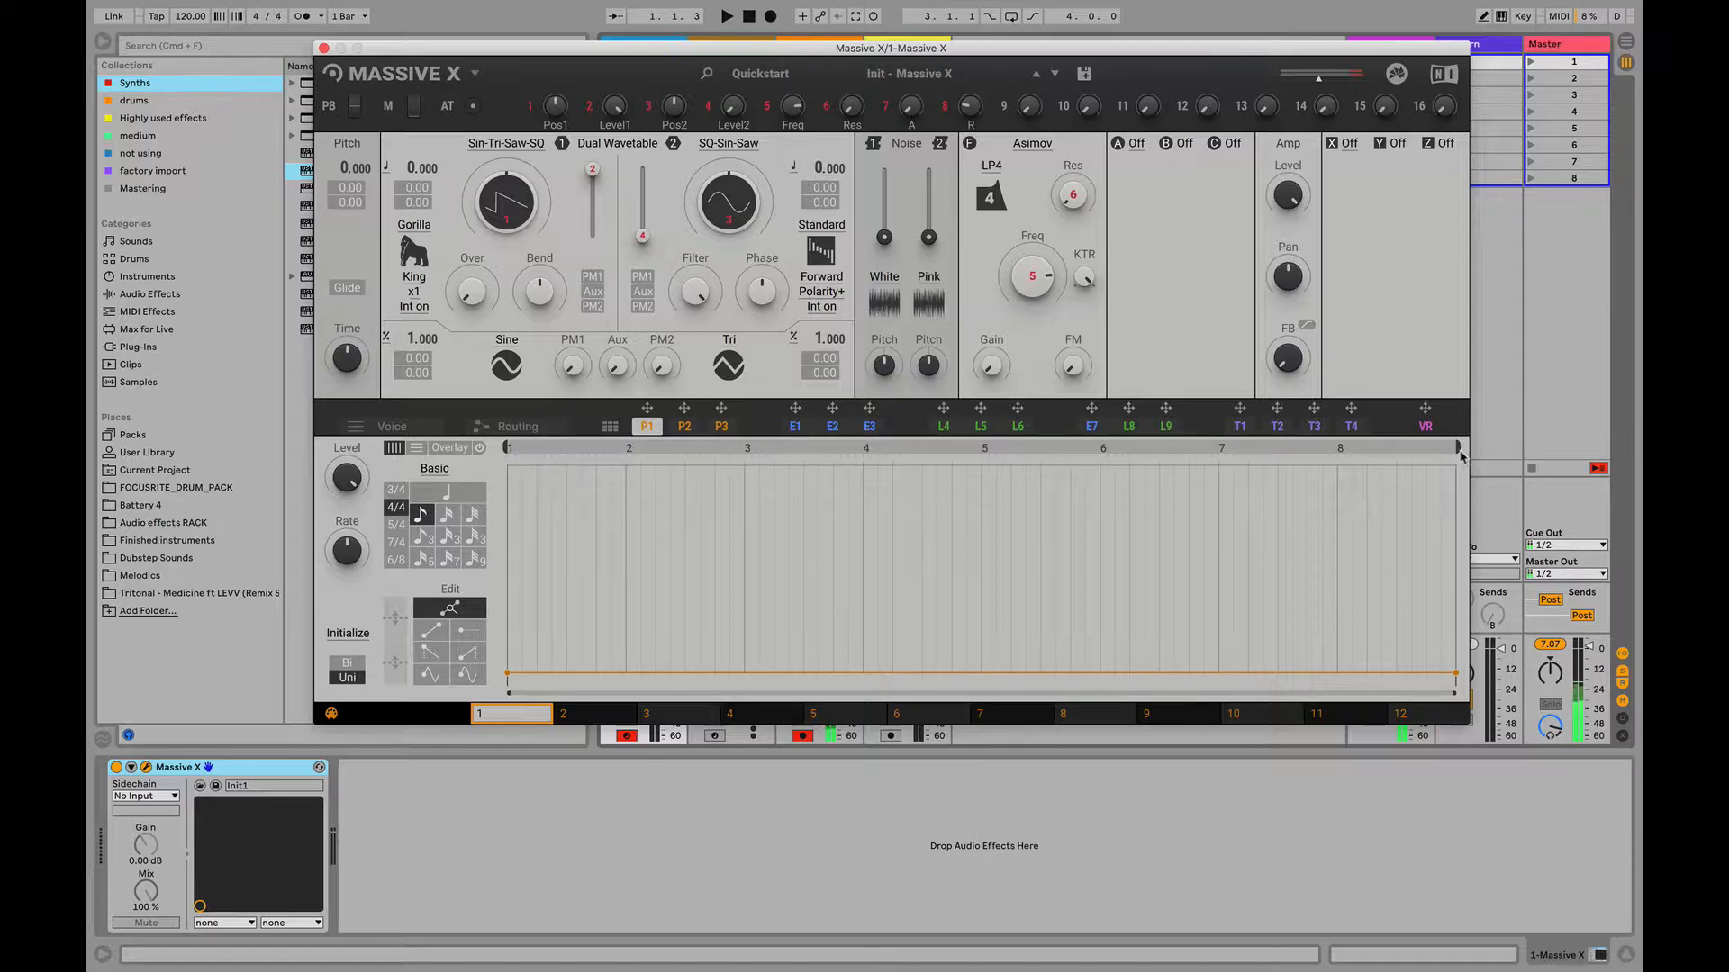
- Shorten the P1 performer loop to the first bar and set the grid to quarter notes, trying finer note divisions first
drag(1461, 456, 630, 472)
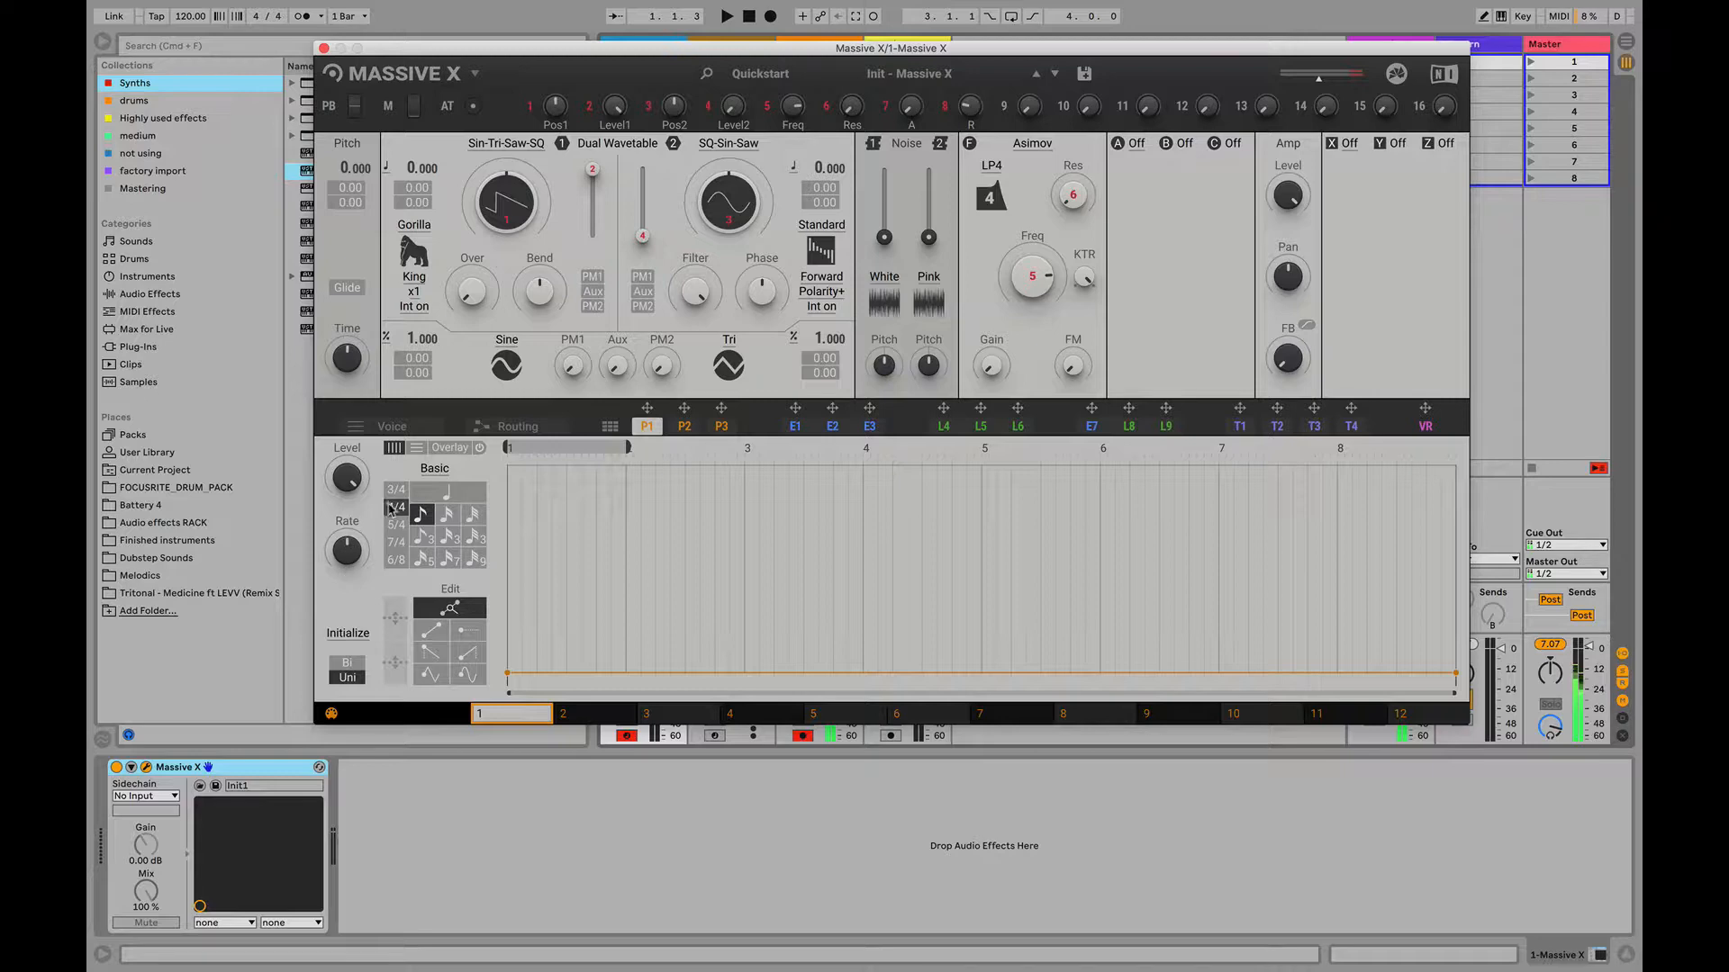
click(456, 497)
click(448, 513)
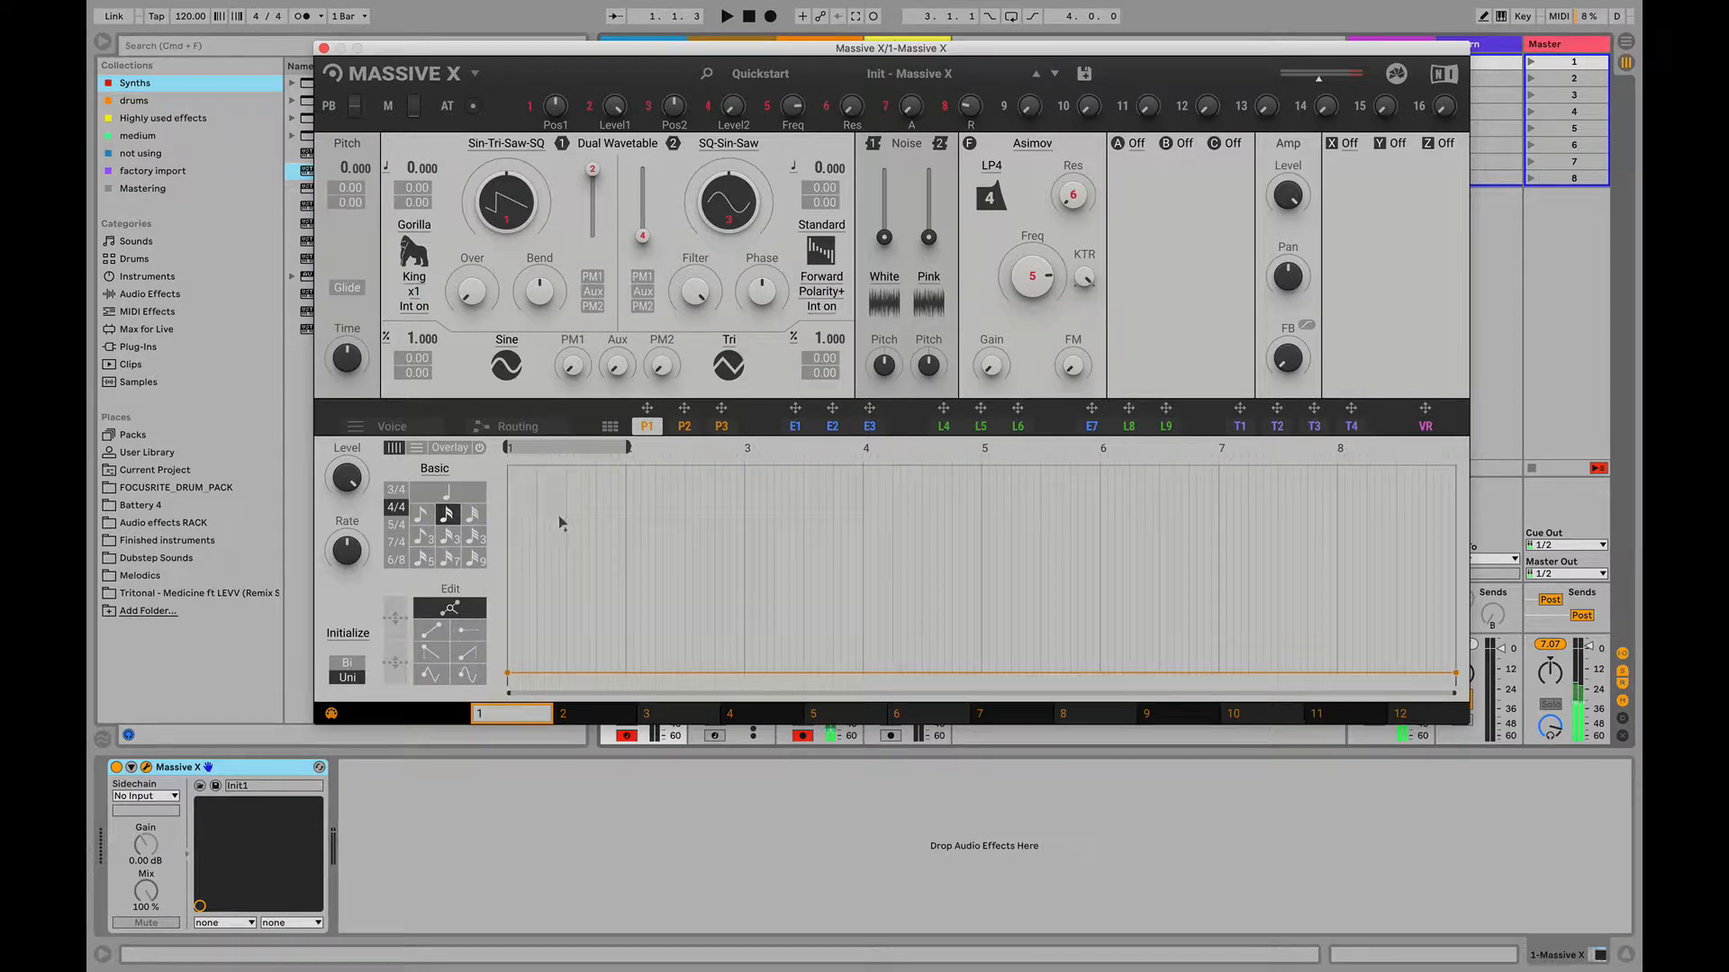
click(479, 519)
click(436, 495)
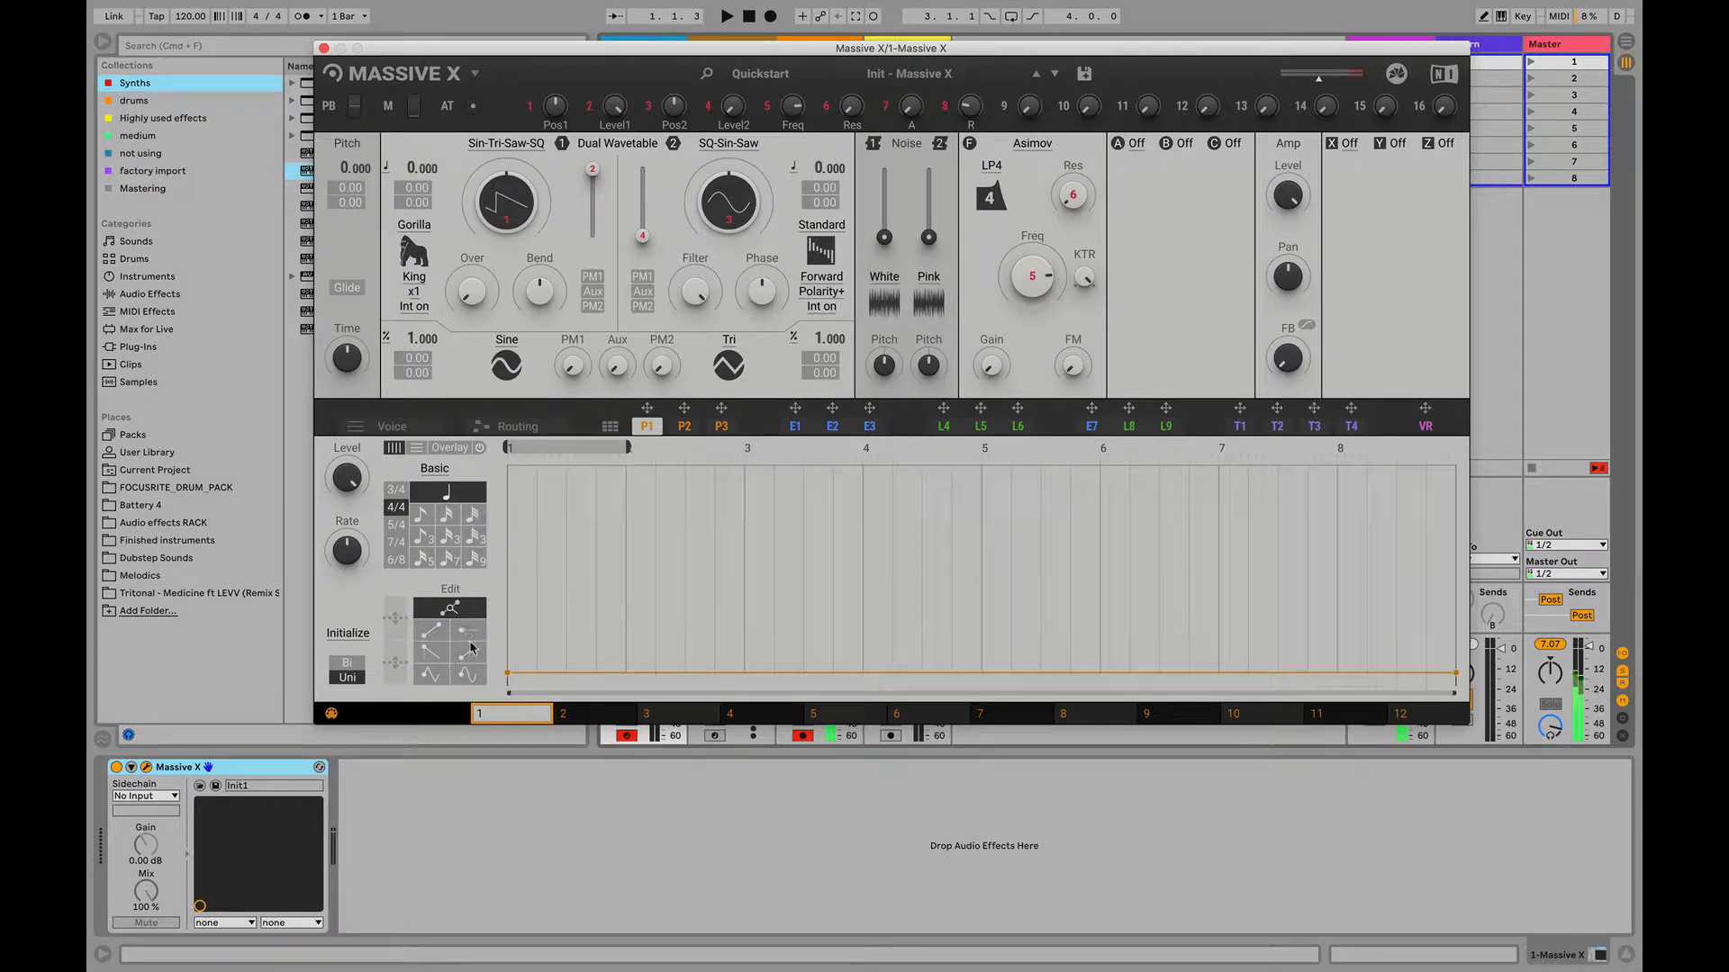
- Add four breakpoints to the P1 curve in the first bar, forming two peaks that fall back at bar 2
double_click(537, 502)
double_click(564, 609)
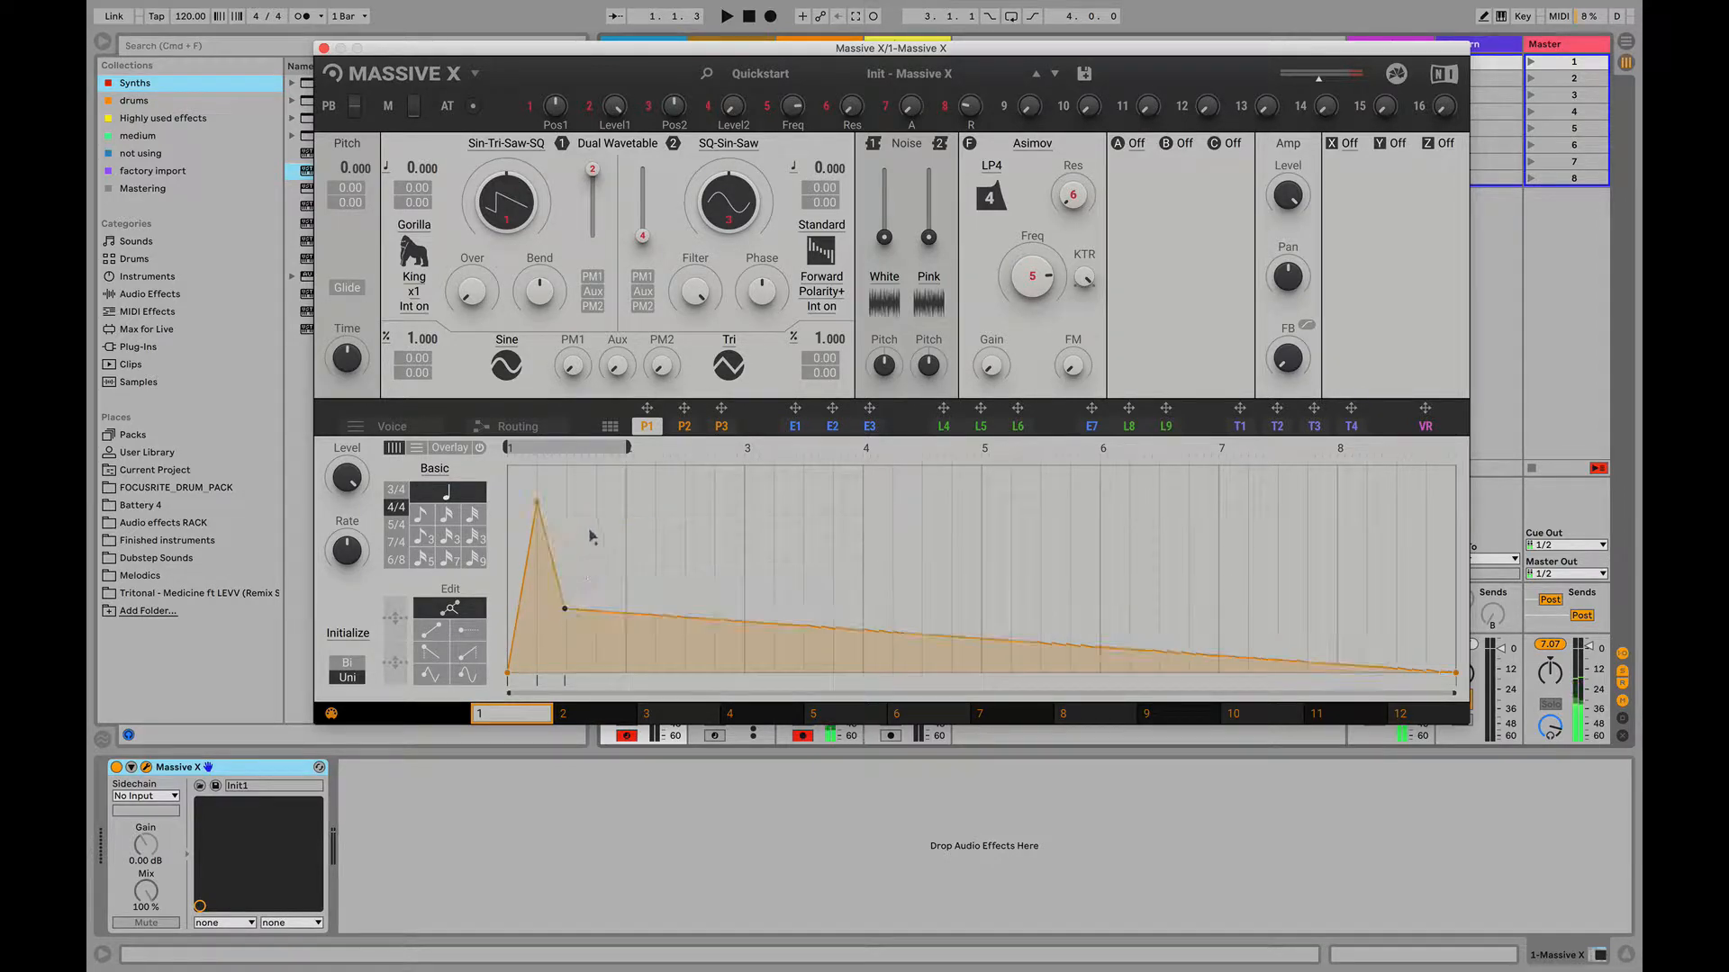
double_click(594, 498)
double_click(627, 665)
- Reset the P1 curve with Initialize Uni and paint connected lines of varying heights across the first bar
mouse_move(378, 963)
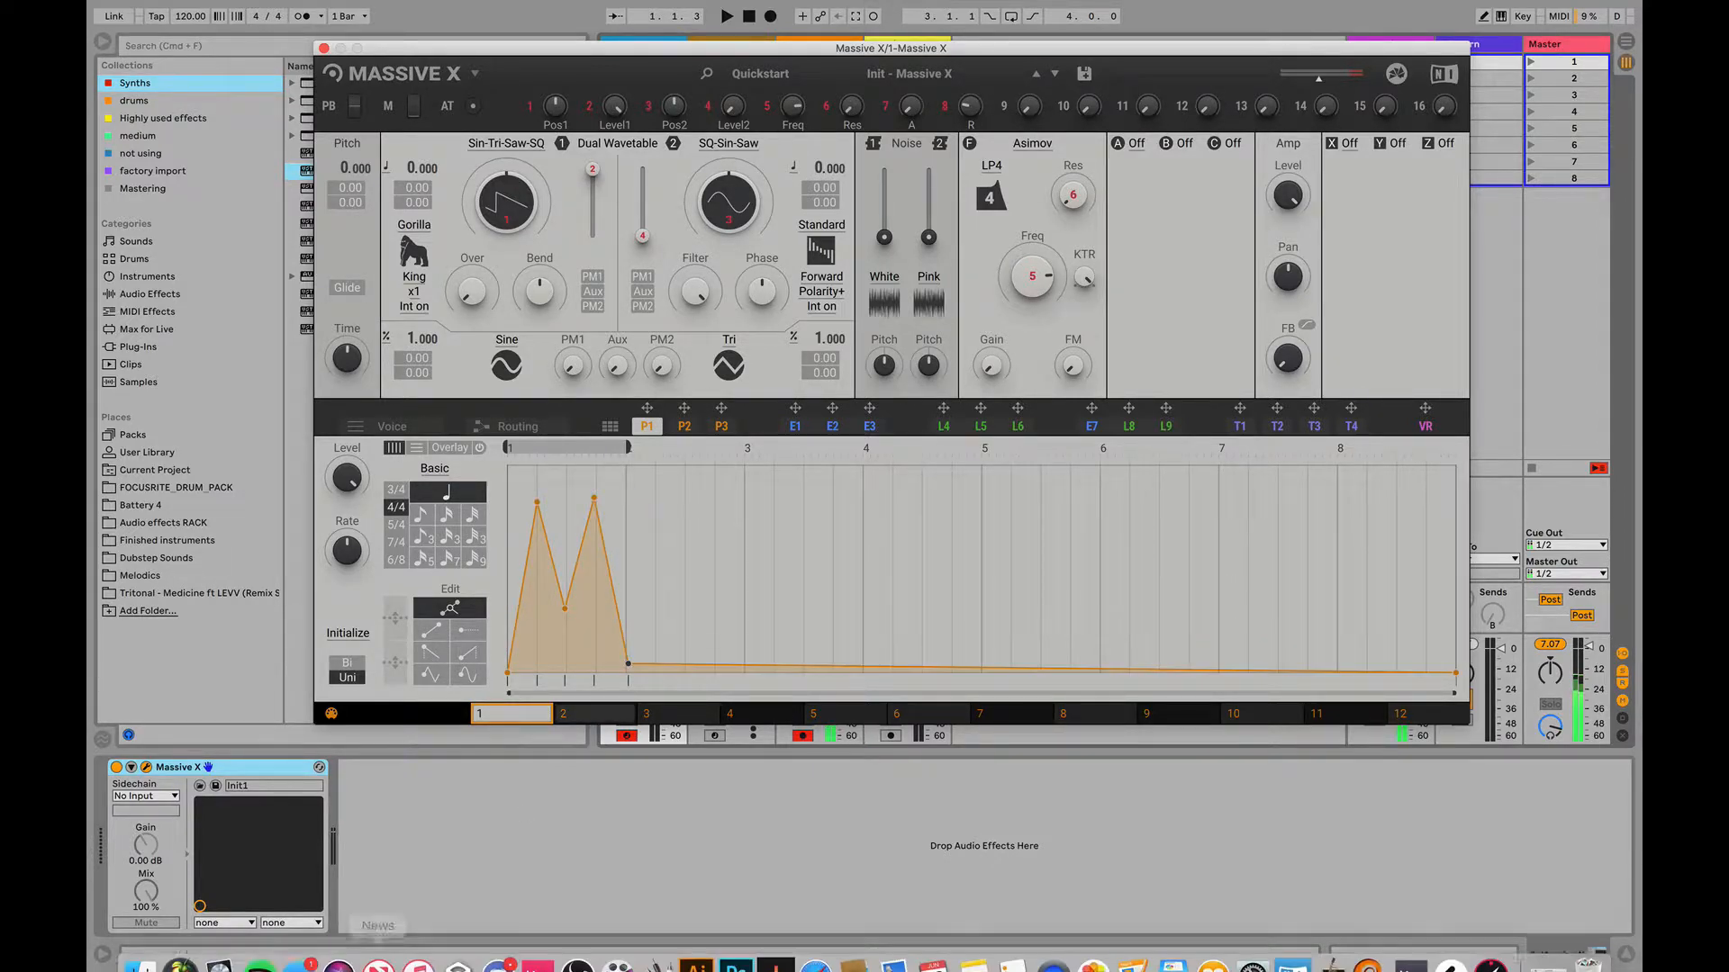
click(346, 635)
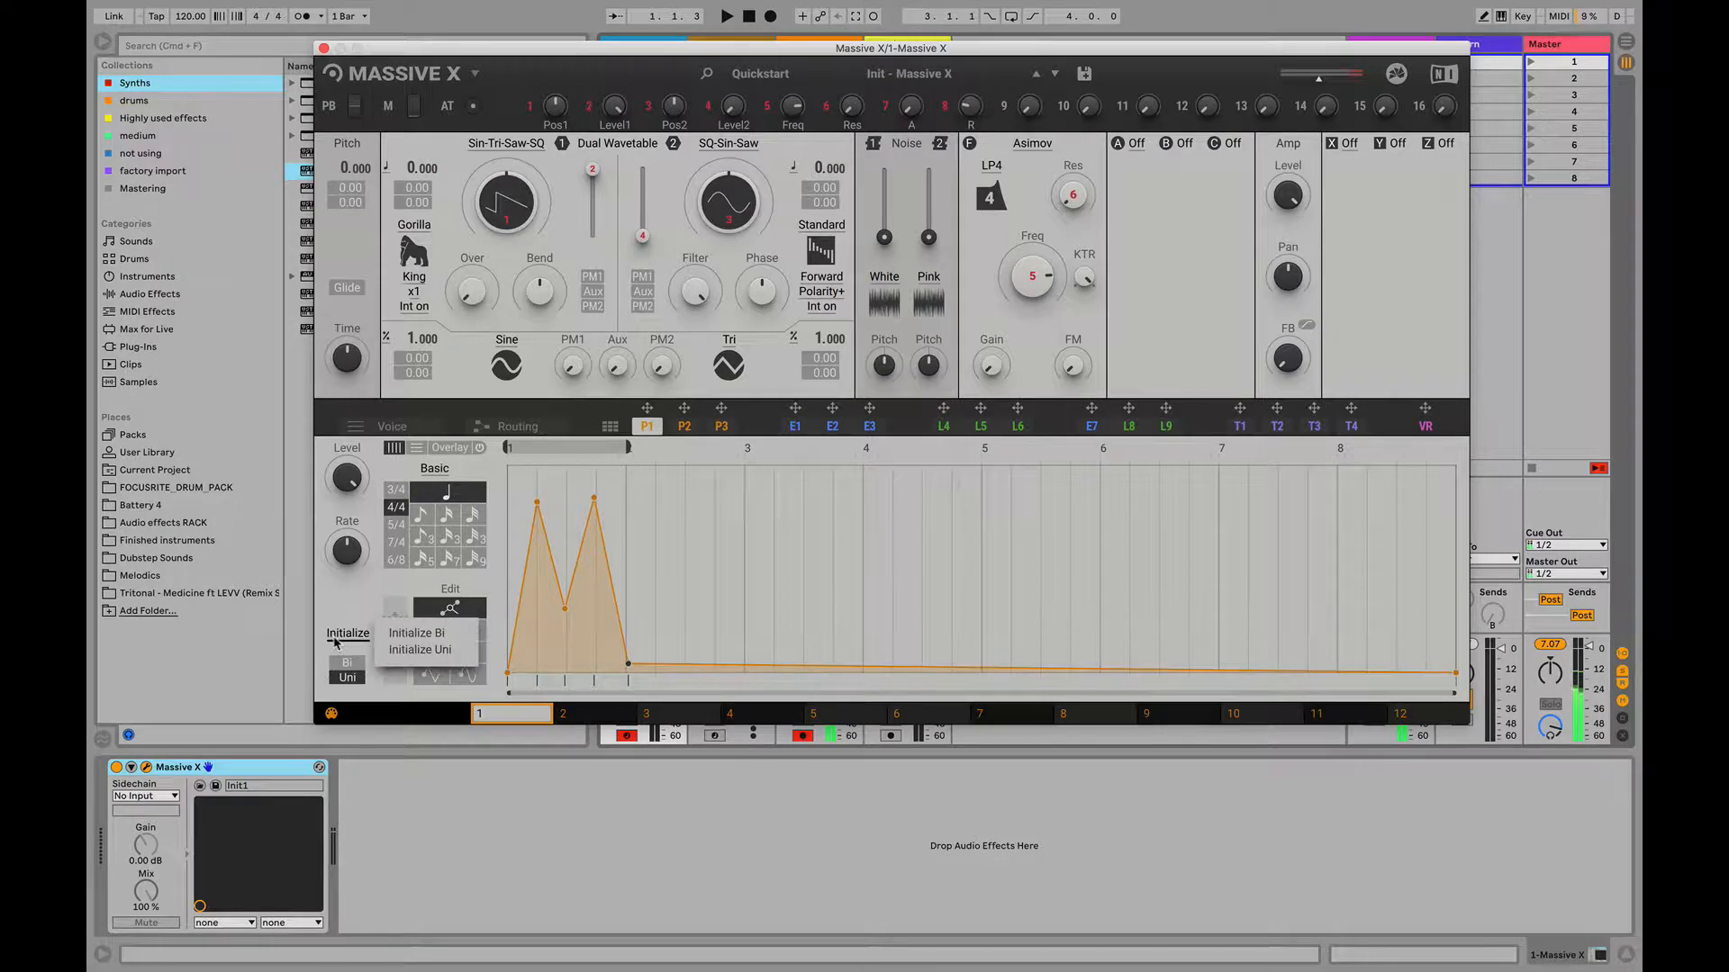
click(430, 646)
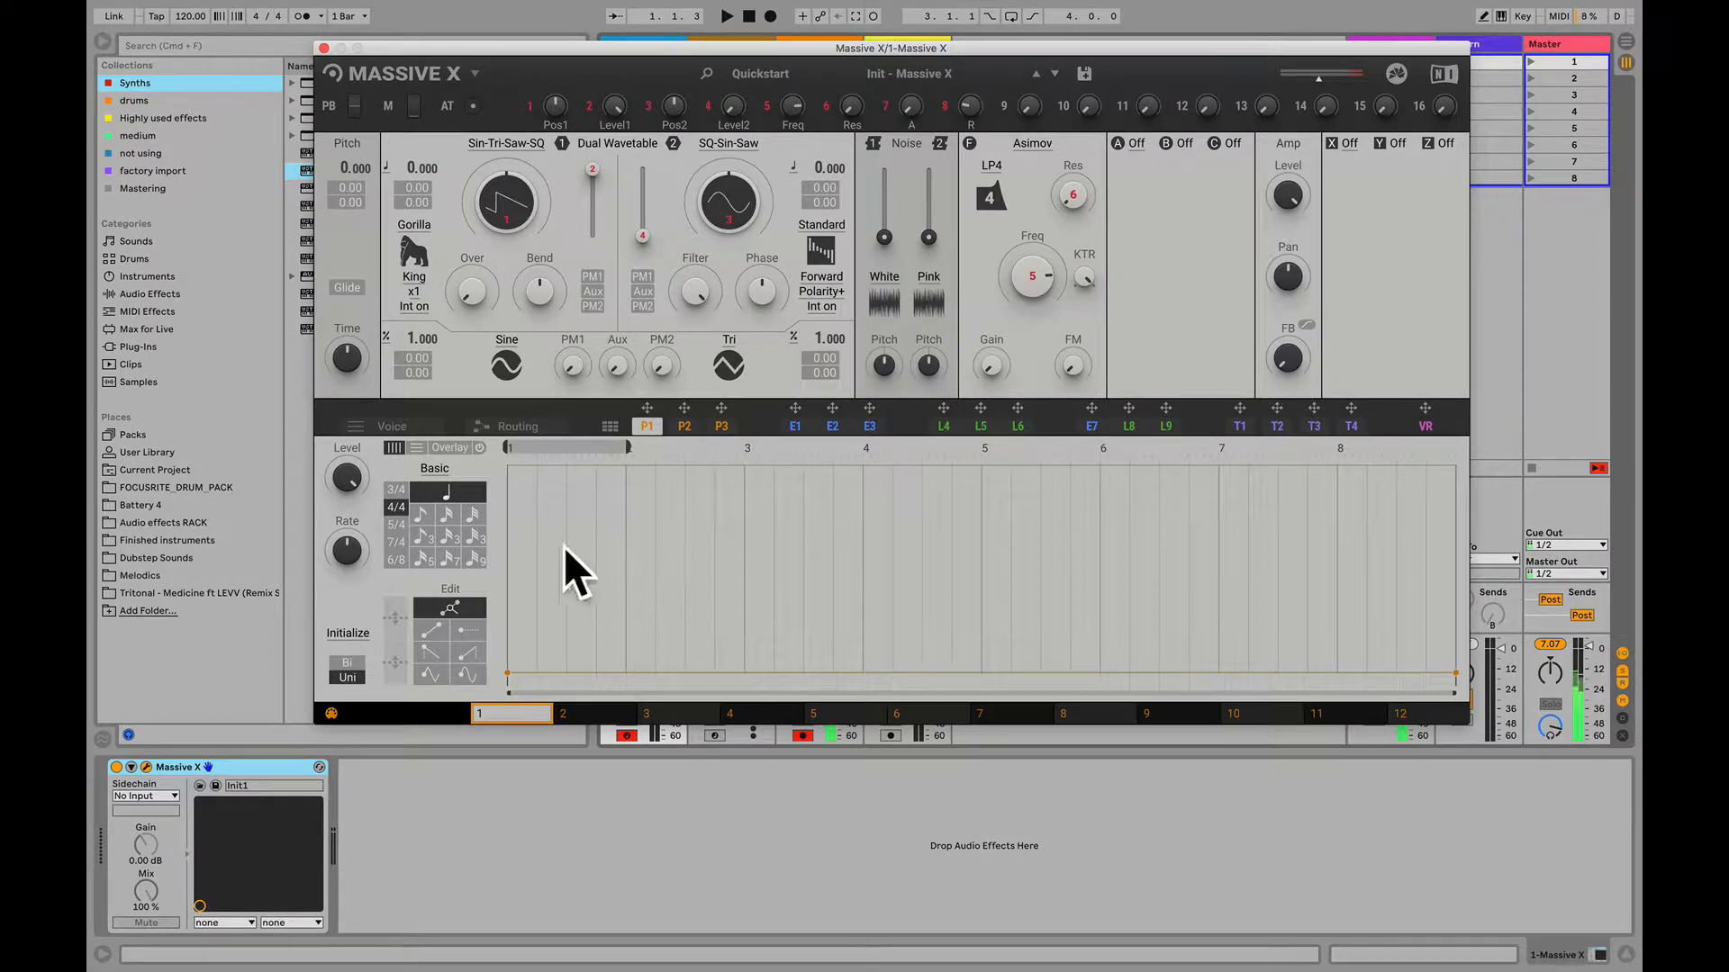
click(435, 632)
mouse_move(511, 494)
mouse_down()
mouse_move(540, 621)
mouse_move(569, 490)
mouse_move(615, 641)
mouse_move(626, 466)
mouse_up()
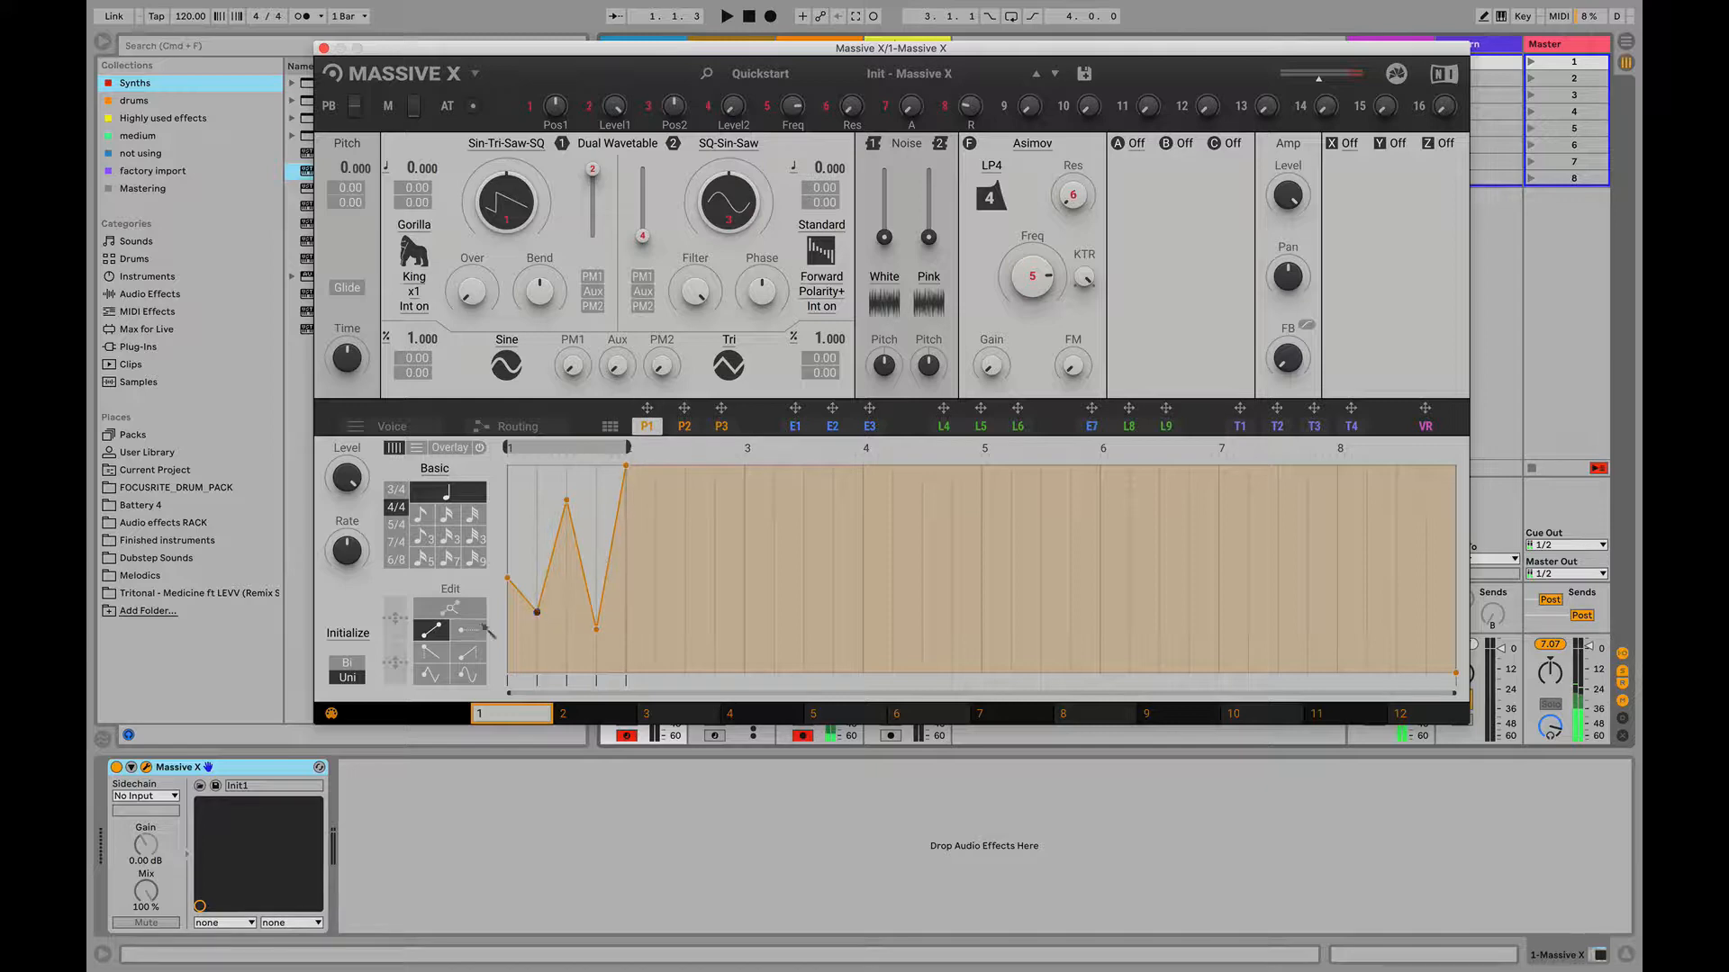
- Reset the P1 curve with Initialize Uni and paint flat steps at varying levels across the first bar
click(363, 641)
click(422, 649)
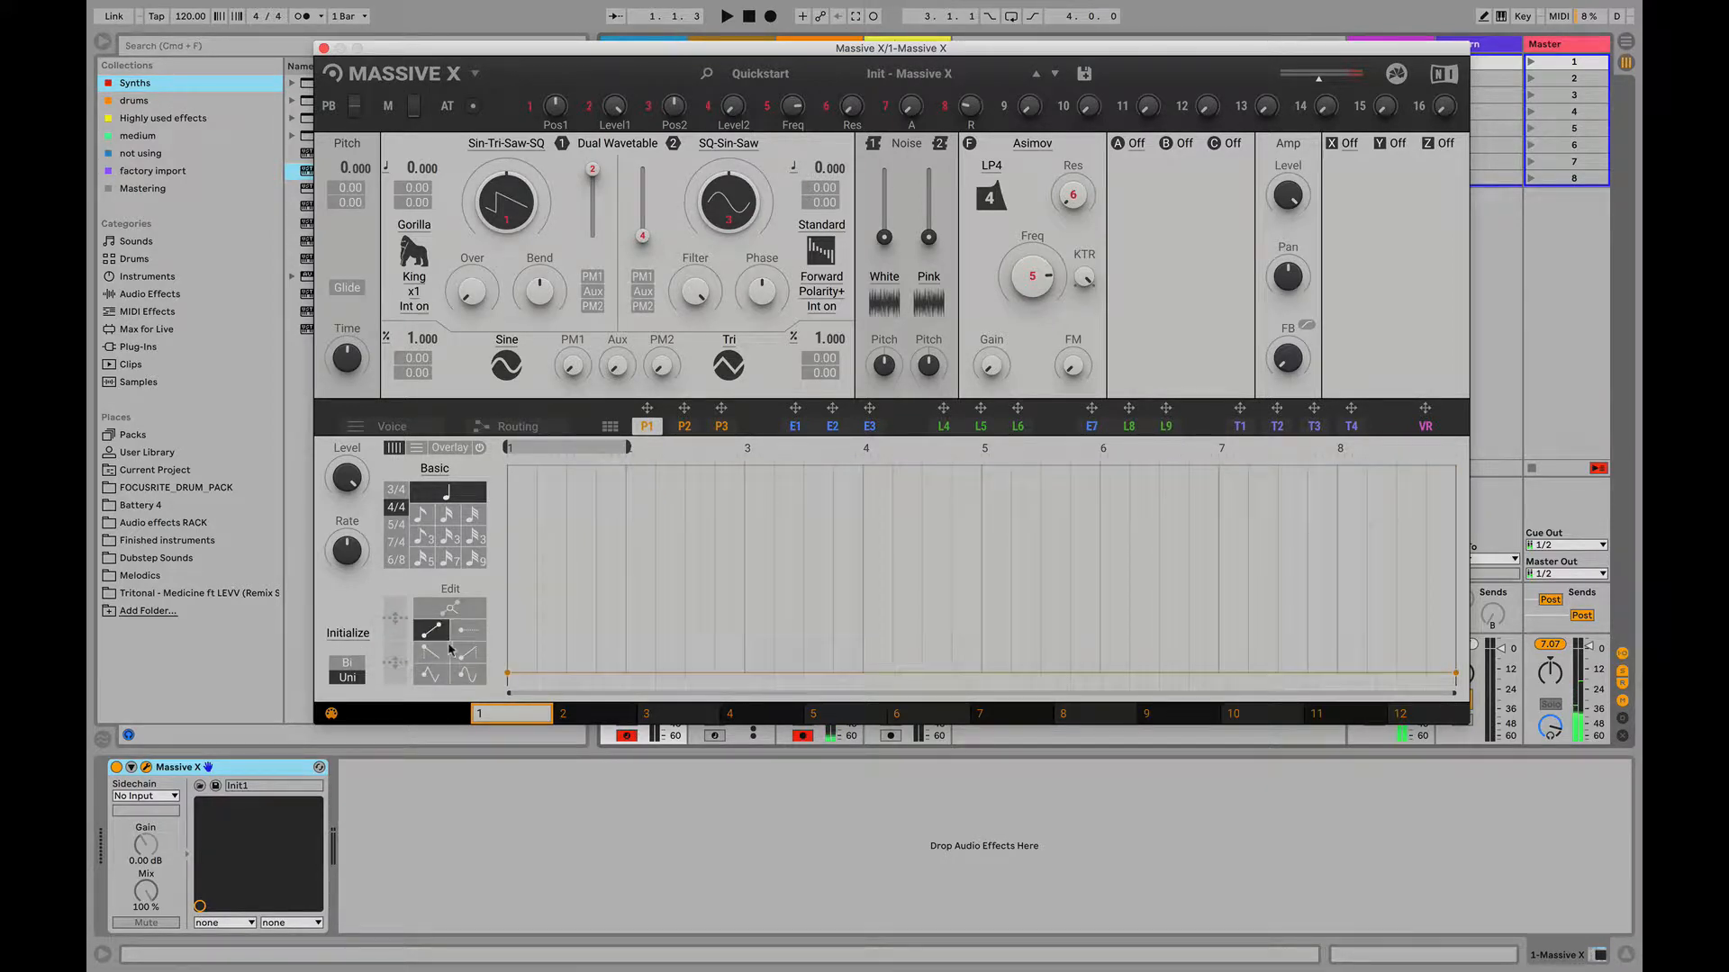
click(468, 629)
mouse_move(510, 570)
mouse_down()
mouse_move(628, 580)
mouse_move(551, 559)
mouse_move(551, 510)
mouse_move(584, 635)
mouse_move(622, 511)
mouse_up()
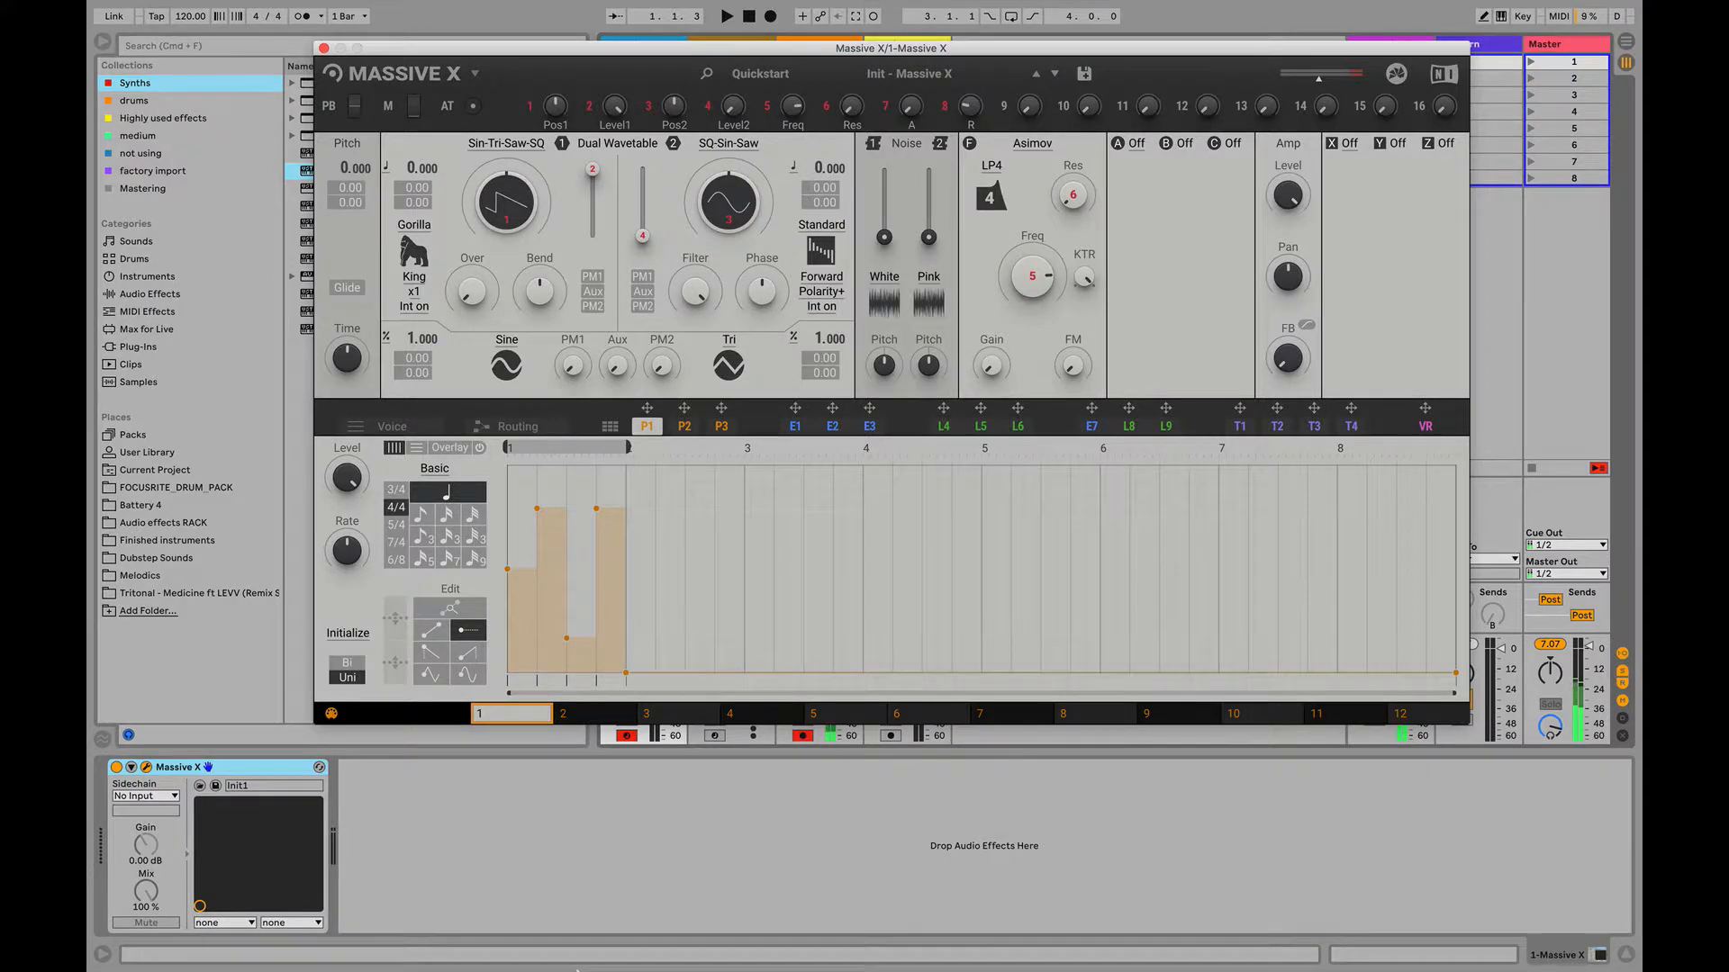
- Paint falling ramps of decreasing height over the first bar of the P1 curve, and replace most of them with rising ramps
click(430, 652)
mouse_move(509, 537)
mouse_down()
mouse_move(527, 478)
mouse_move(552, 550)
mouse_move(615, 591)
mouse_up()
click(616, 632)
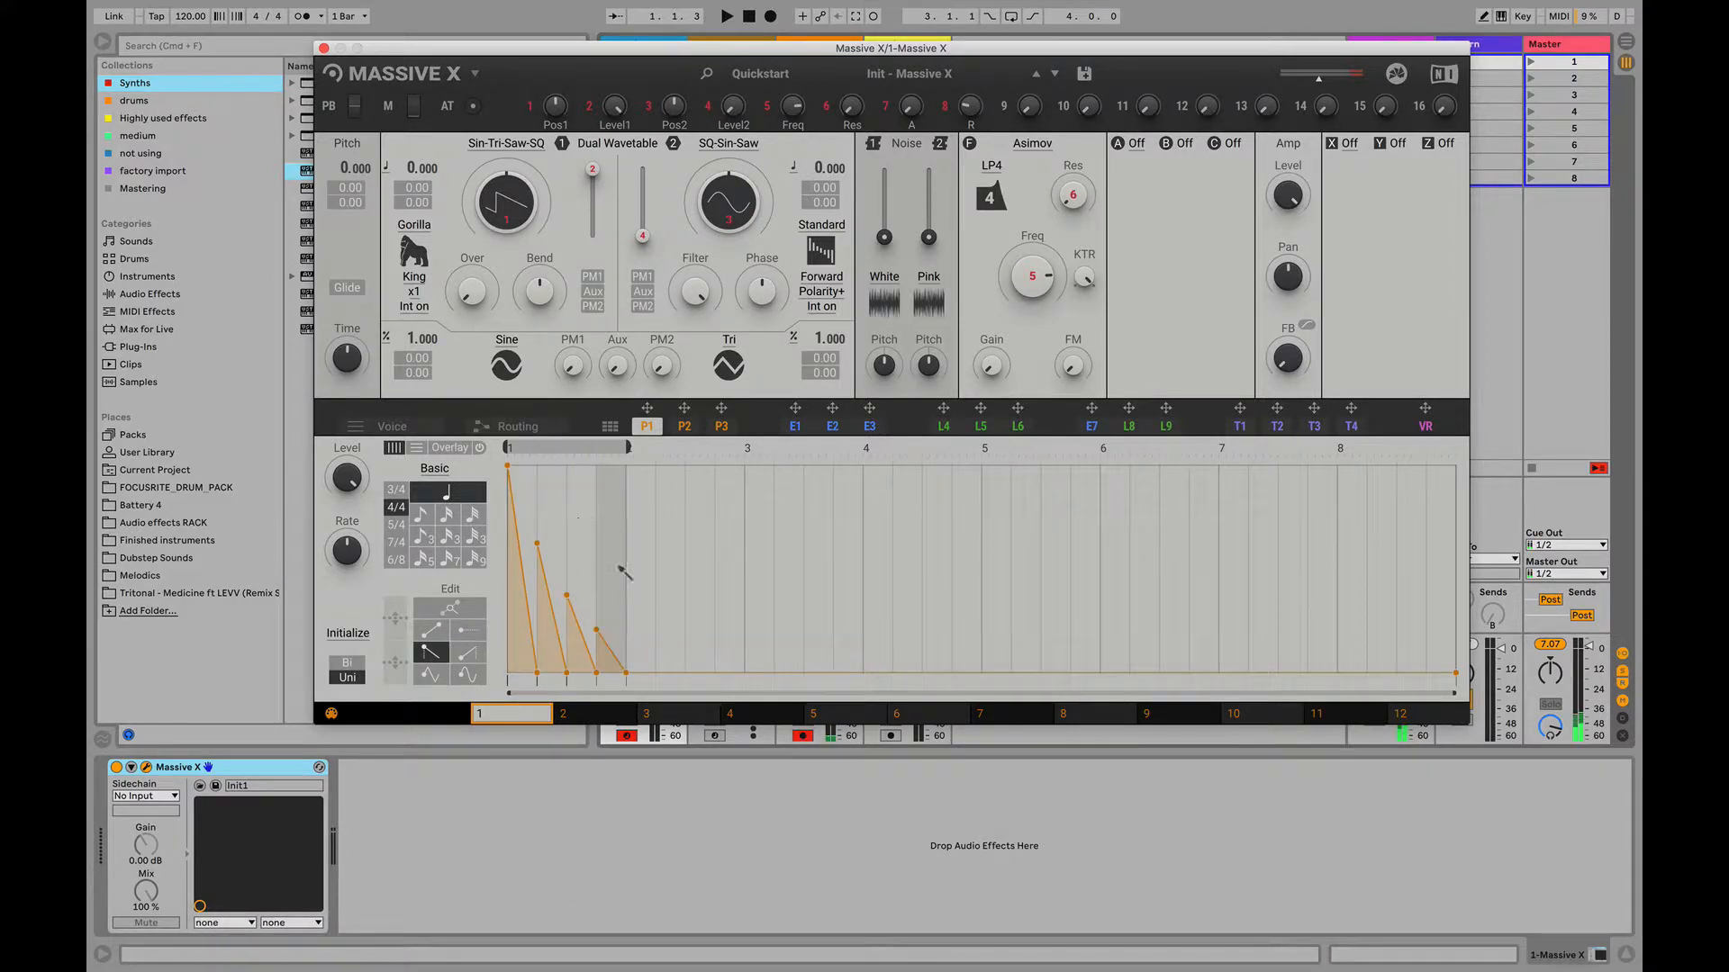
click(467, 652)
mouse_move(540, 501)
mouse_down()
mouse_move(637, 490)
mouse_move(630, 506)
mouse_up()
- Paint rounded peaks over the first bar of the P1 curve, and replace them with triangular peaks of descending height
click(467, 675)
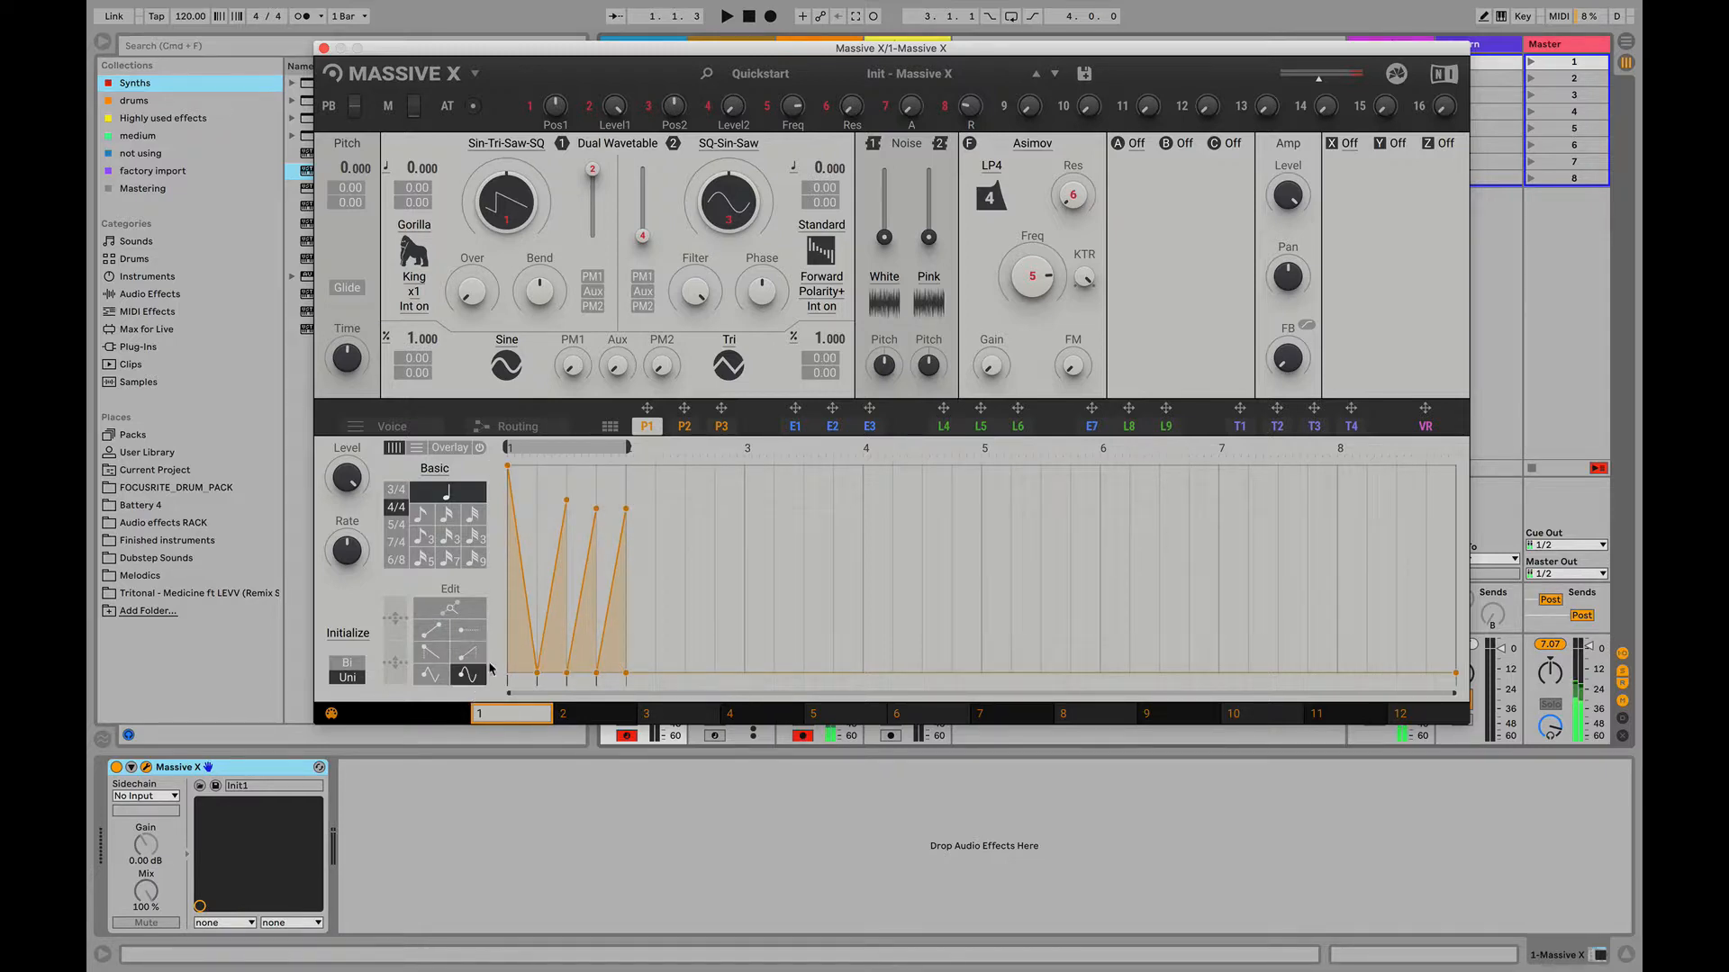
drag(521, 490, 641, 508)
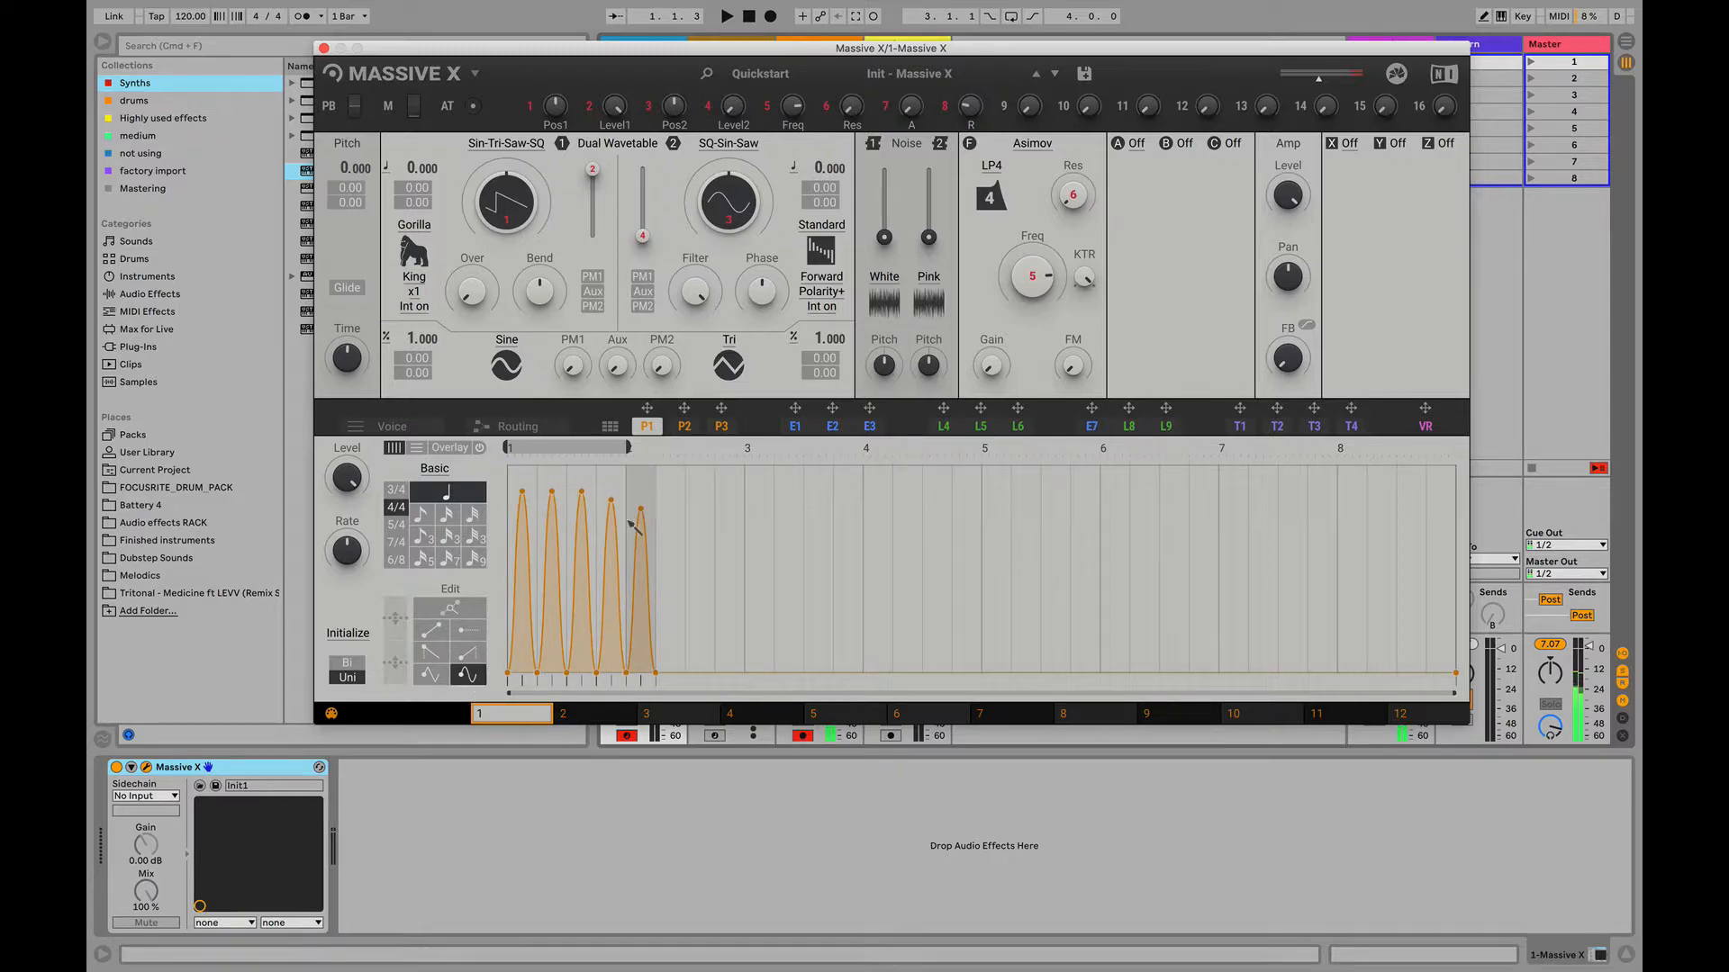
click(429, 673)
mouse_move(522, 472)
mouse_down()
mouse_move(629, 494)
mouse_move(641, 524)
mouse_up()
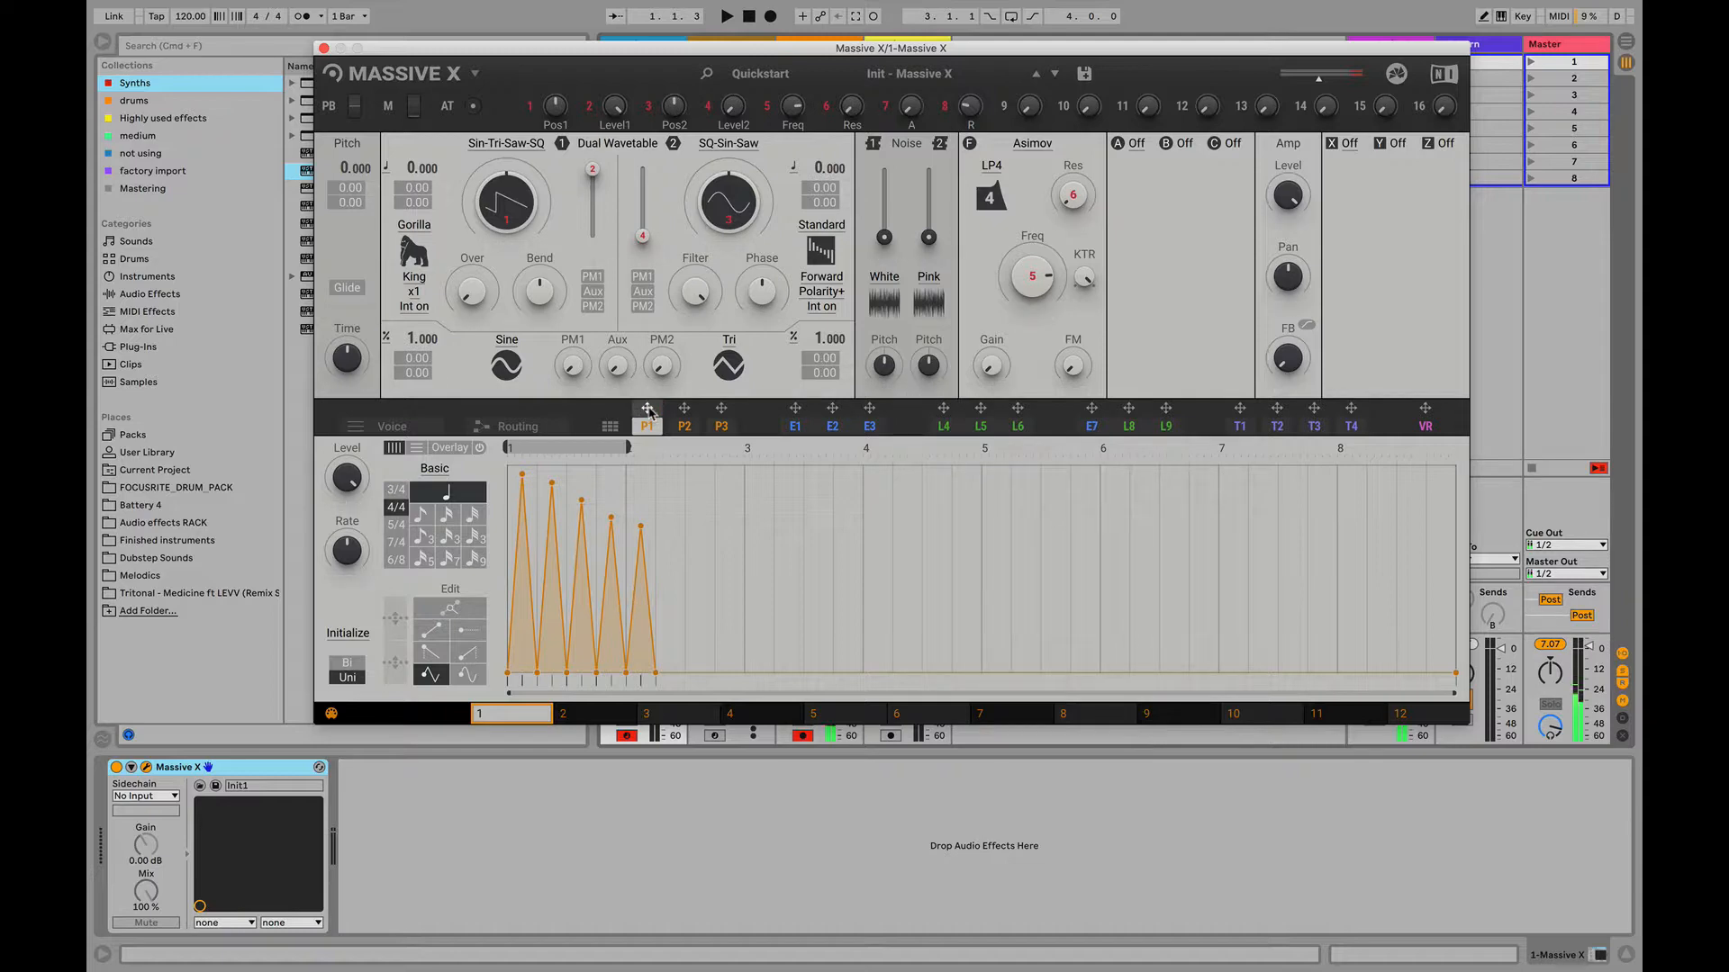
- Assign P1 to the first oscillator's Over control and raise the modulation amount
drag(649, 409, 454, 329)
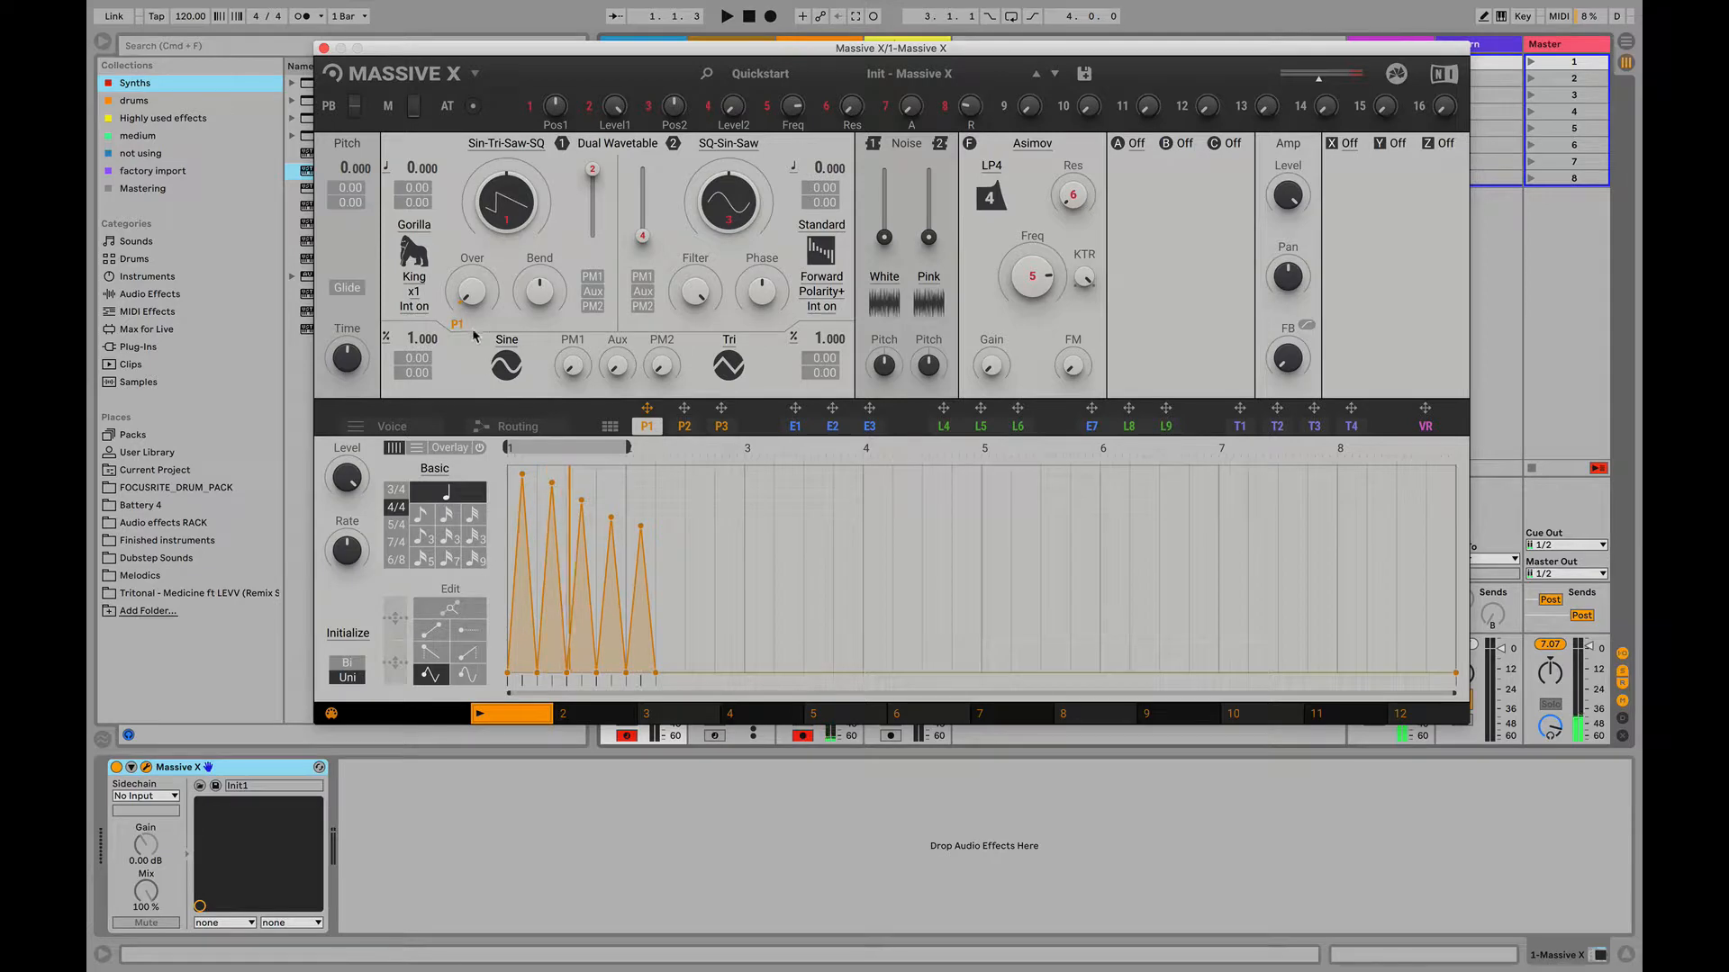
drag(458, 328, 459, 261)
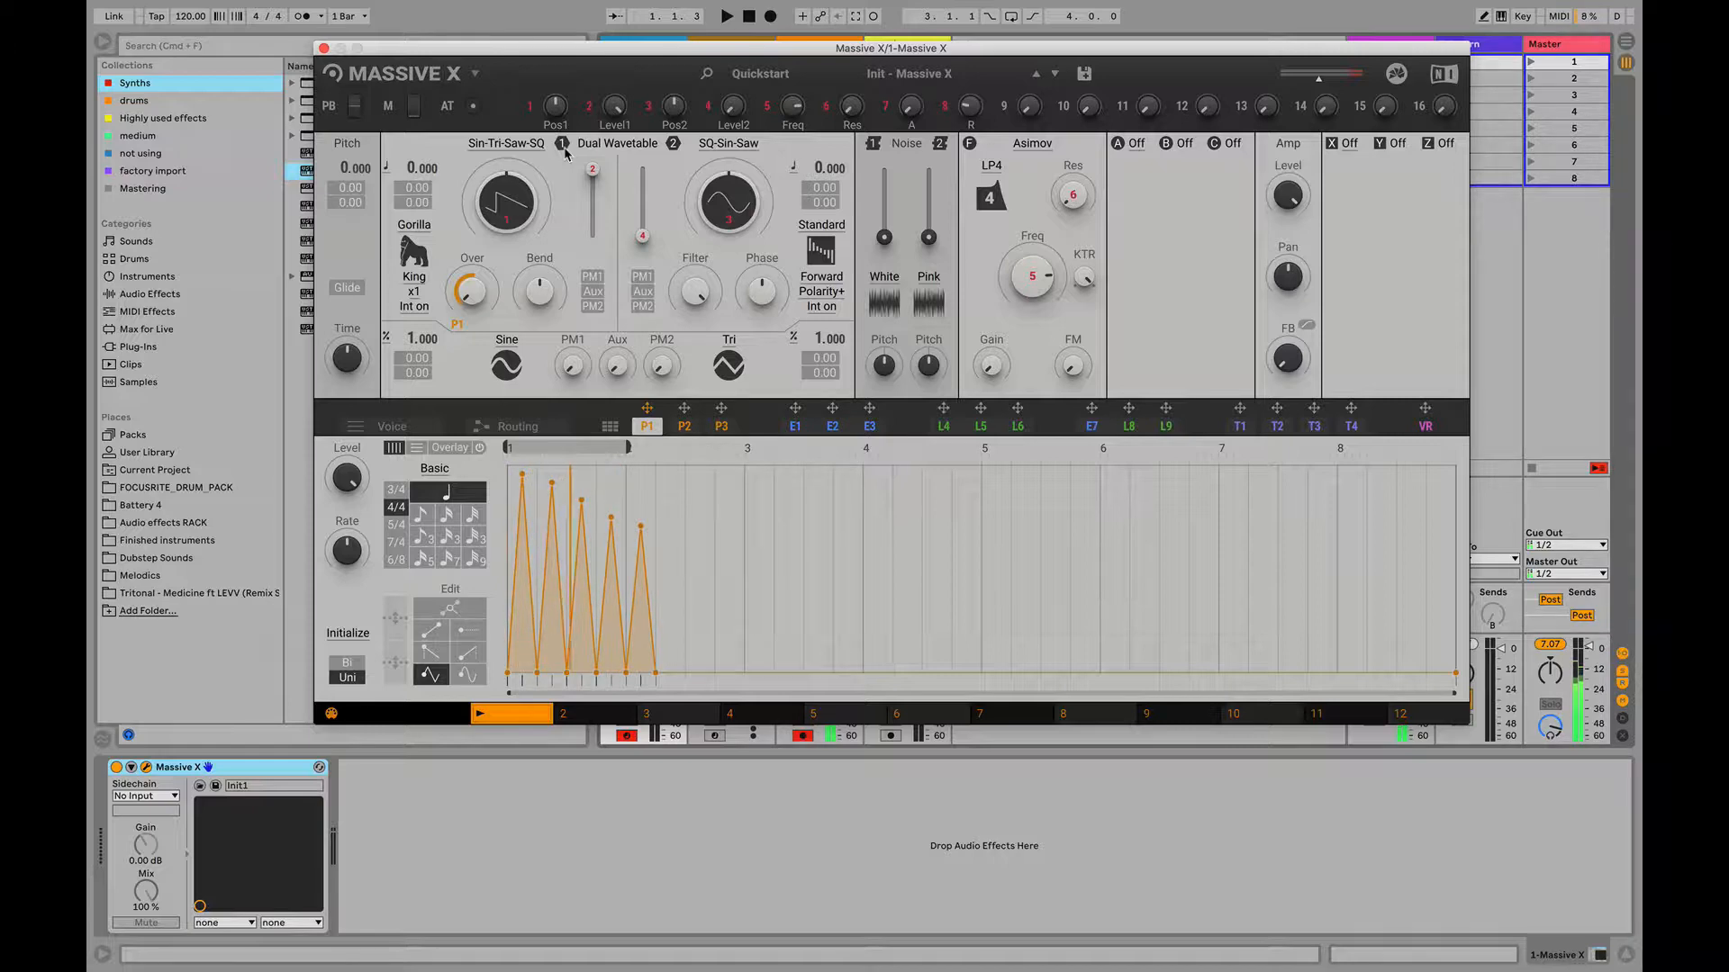
- Open the performer pattern grid and view the first P2 pattern before returning to the first P1 pattern
click(609, 427)
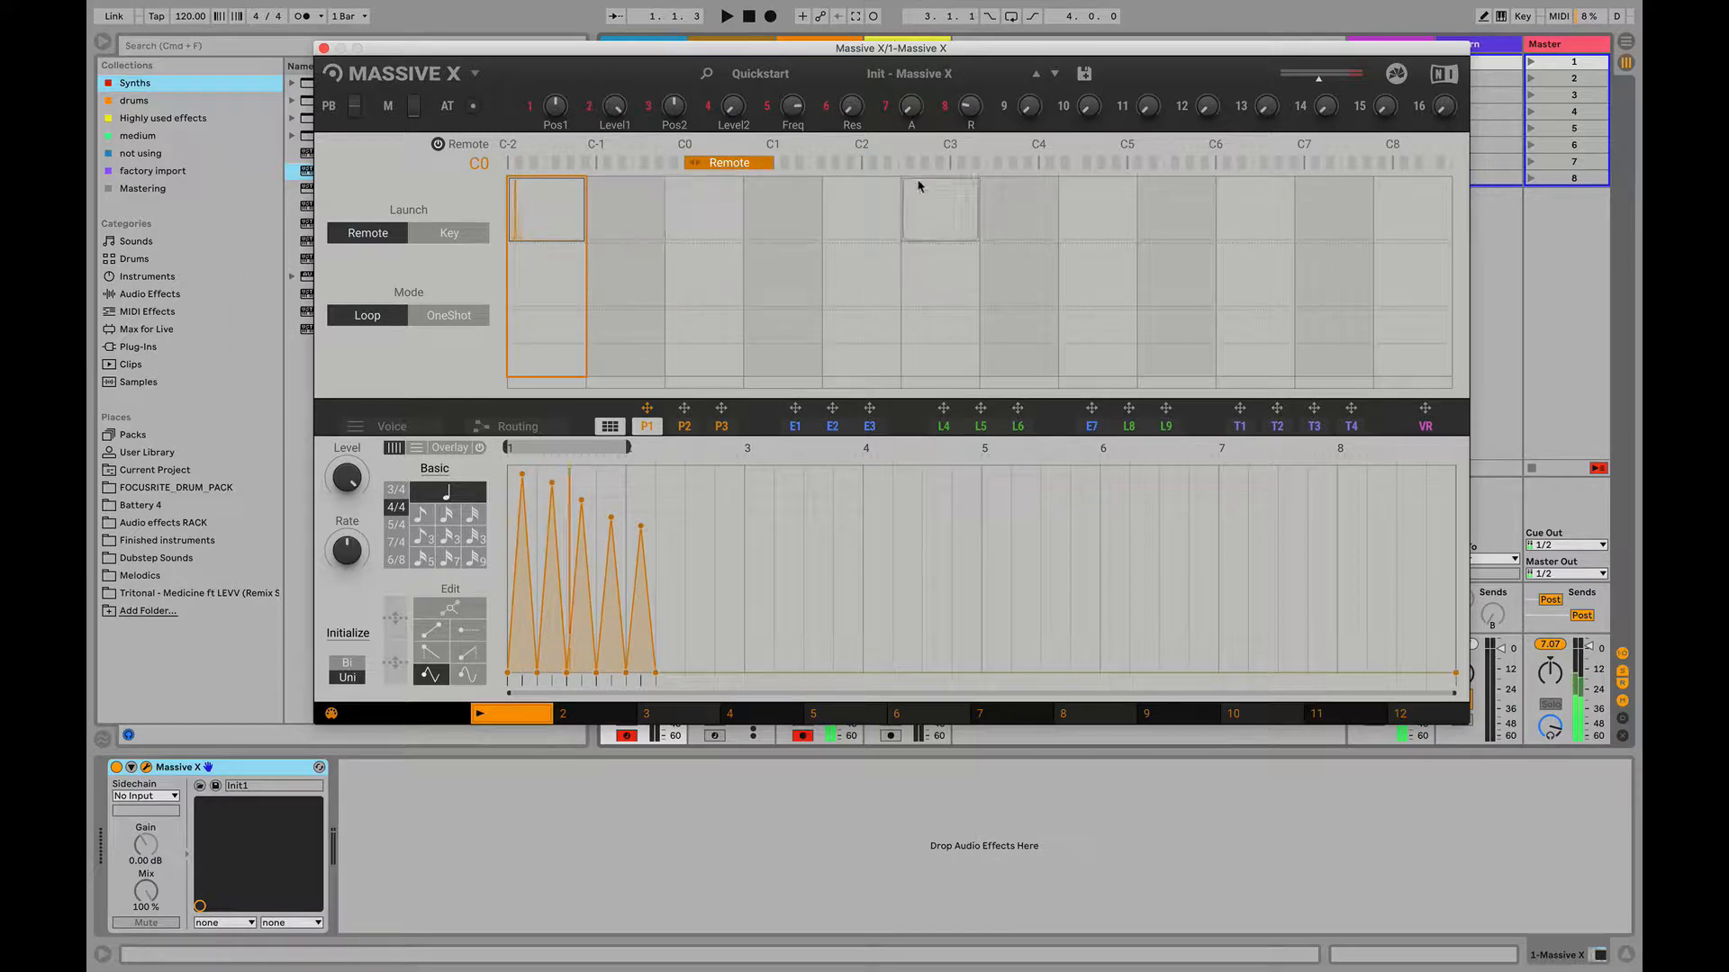
click(560, 297)
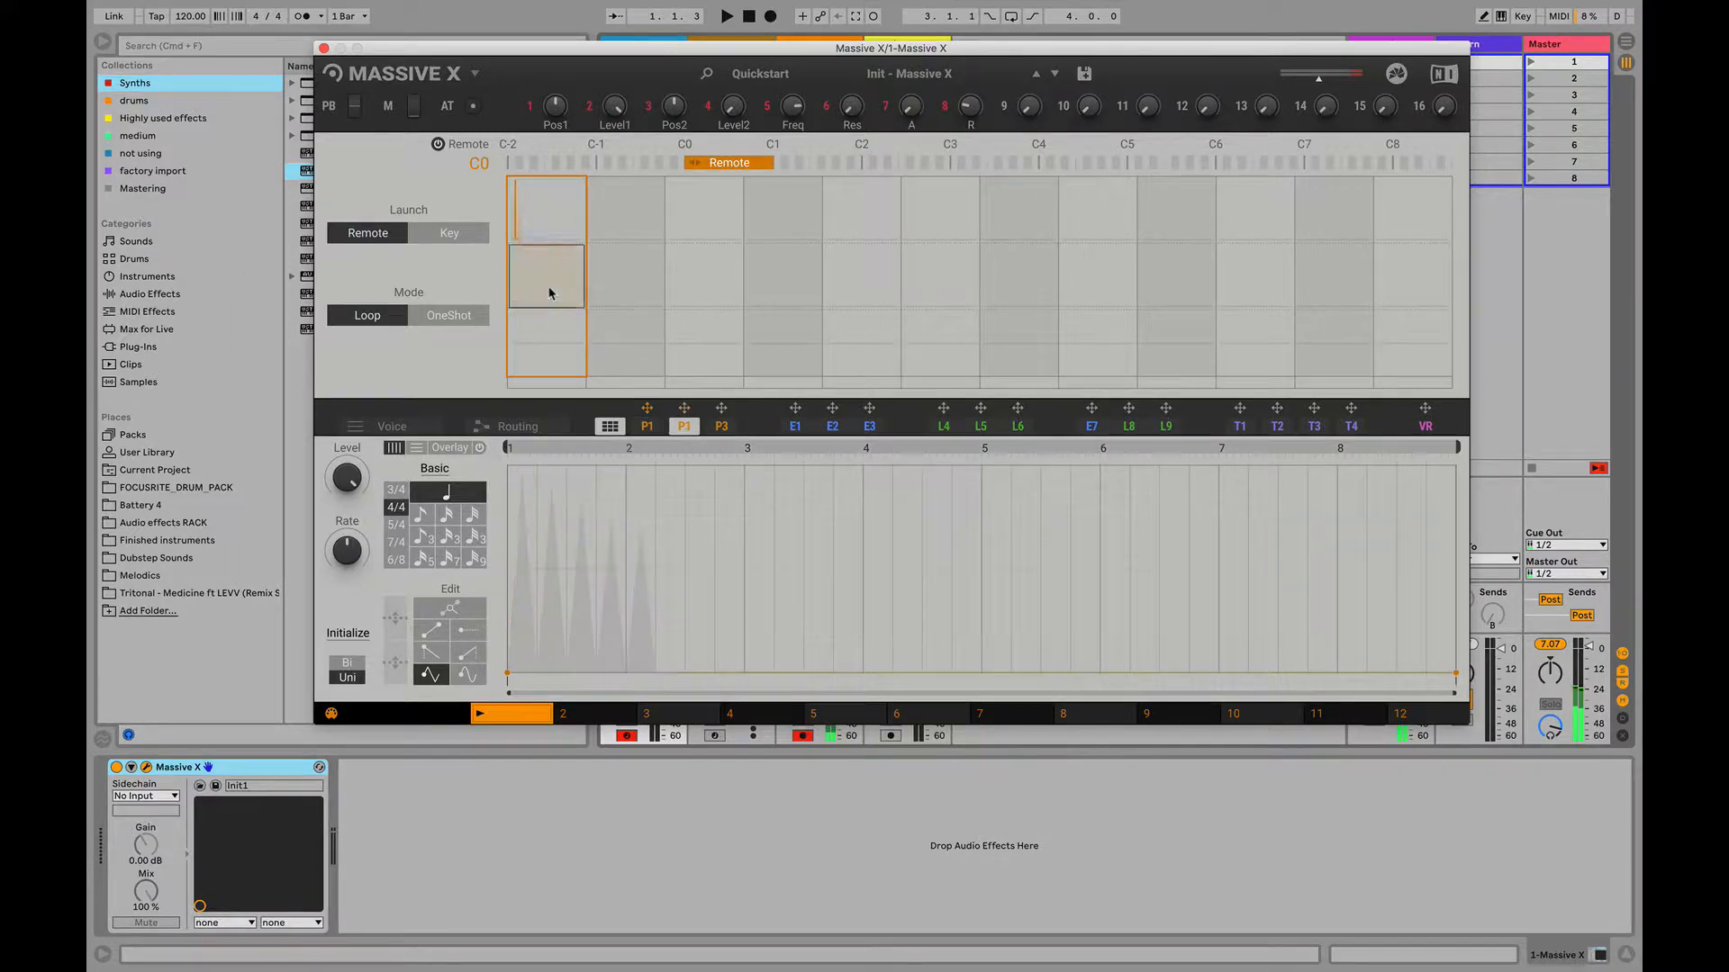
mouse_move(561, 300)
mouse_down()
mouse_move(567, 223)
mouse_move(635, 286)
mouse_move(556, 339)
mouse_move(590, 191)
mouse_up()
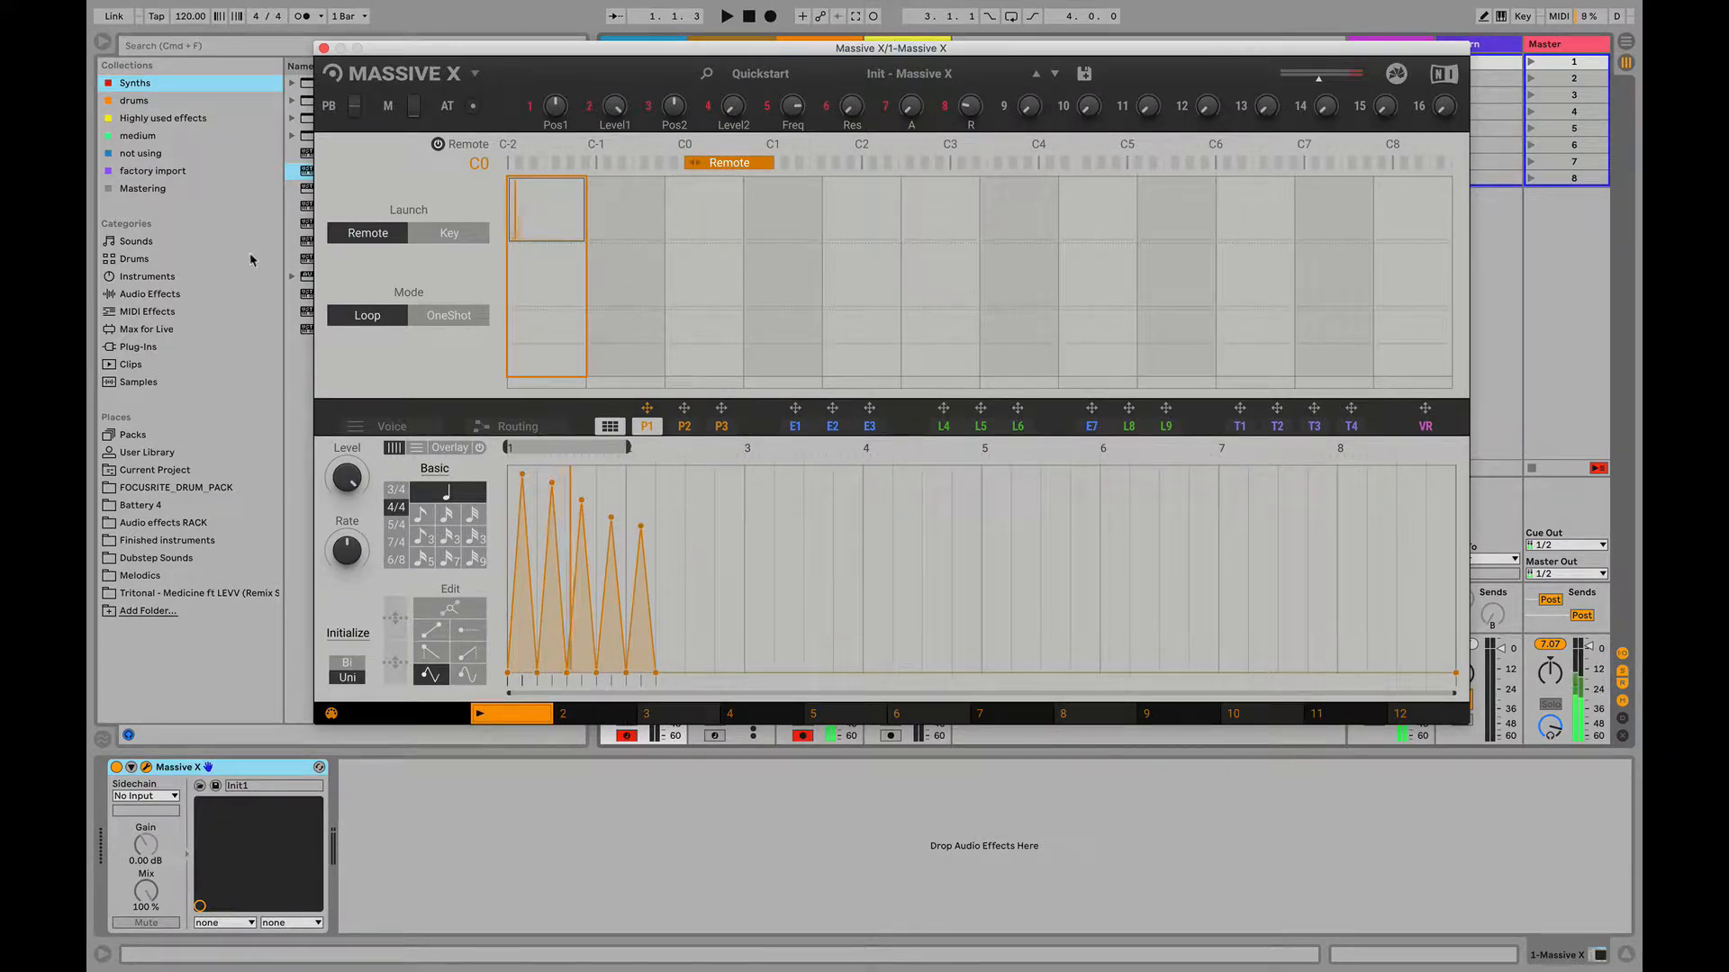
- Set the performer launch to Key, try the OneShot mode and return the mode to Loop
click(449, 234)
click(447, 315)
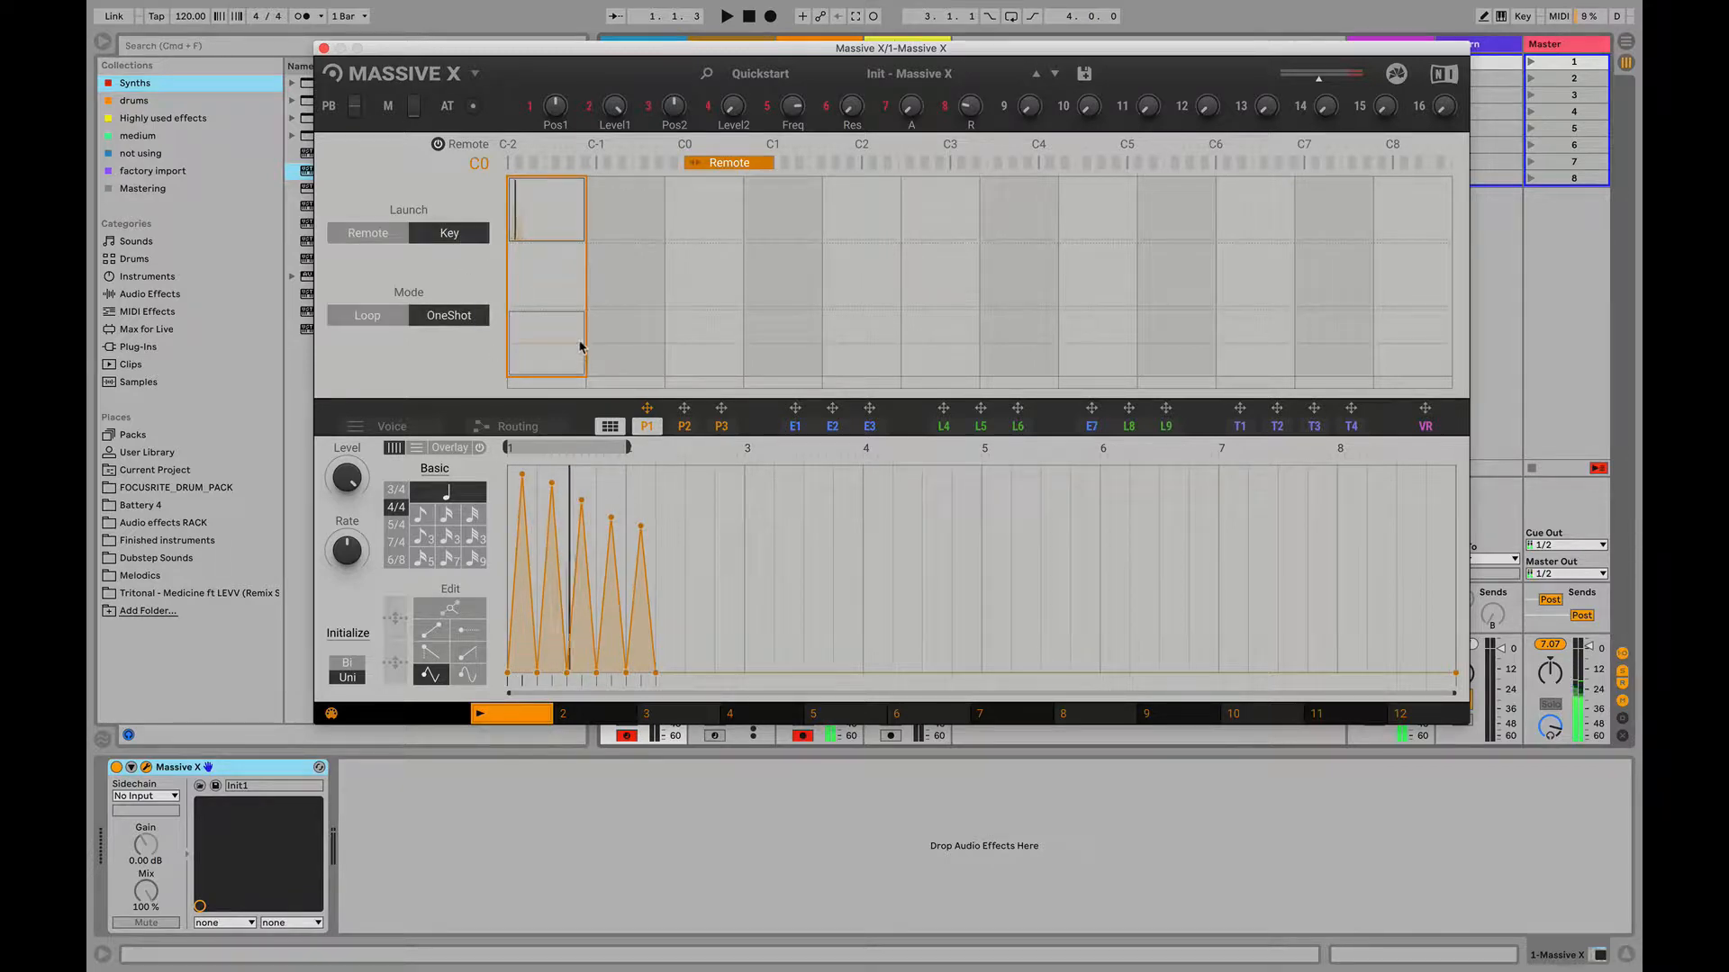
click(387, 317)
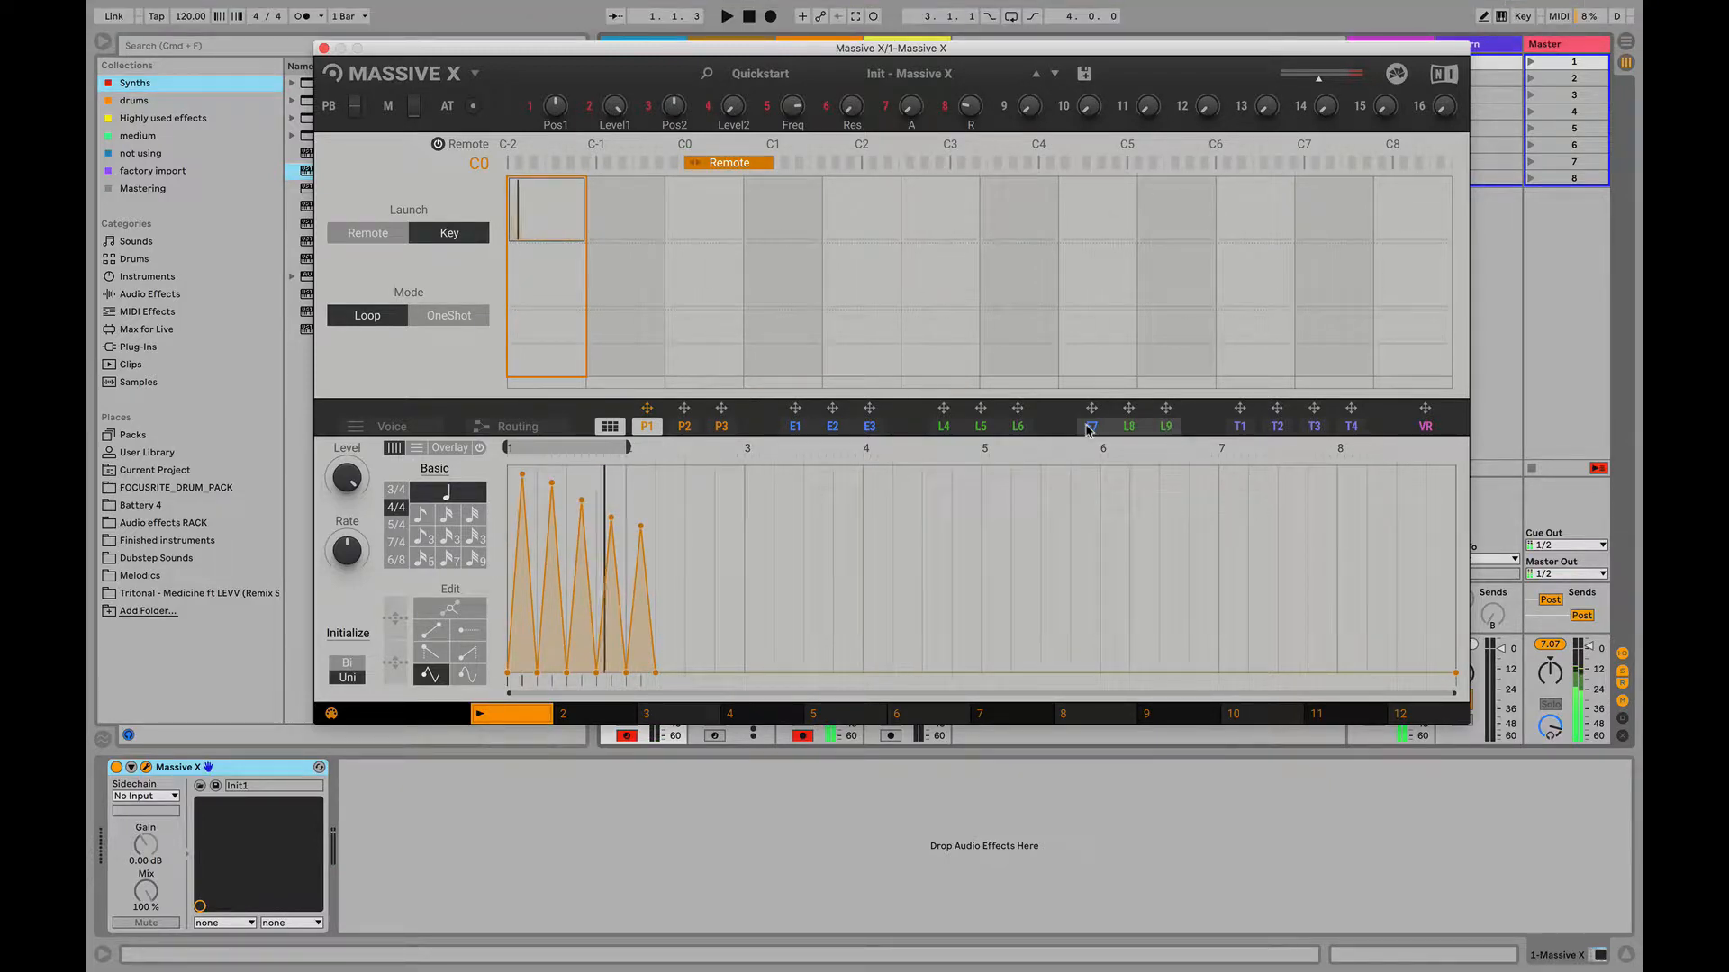
- Reset the P1 curve with Initialize Uni and paint a mid-level row of flat steps on a sixteenth-triplet grid into bar 8
click(348, 633)
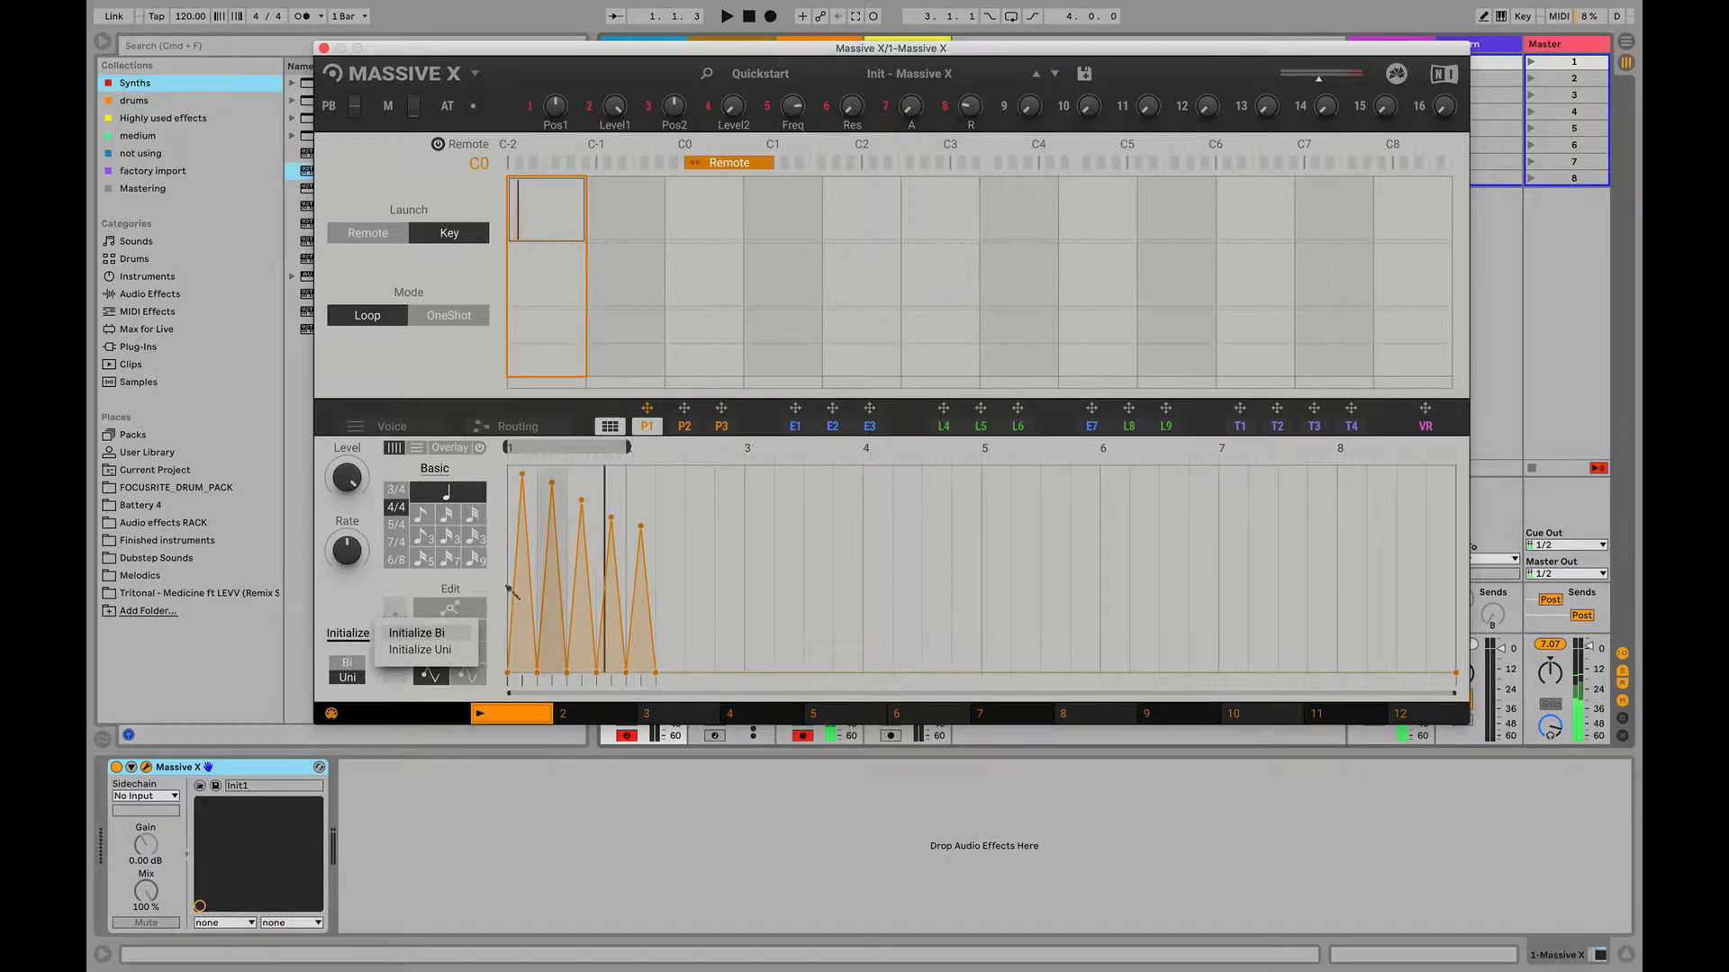
click(429, 650)
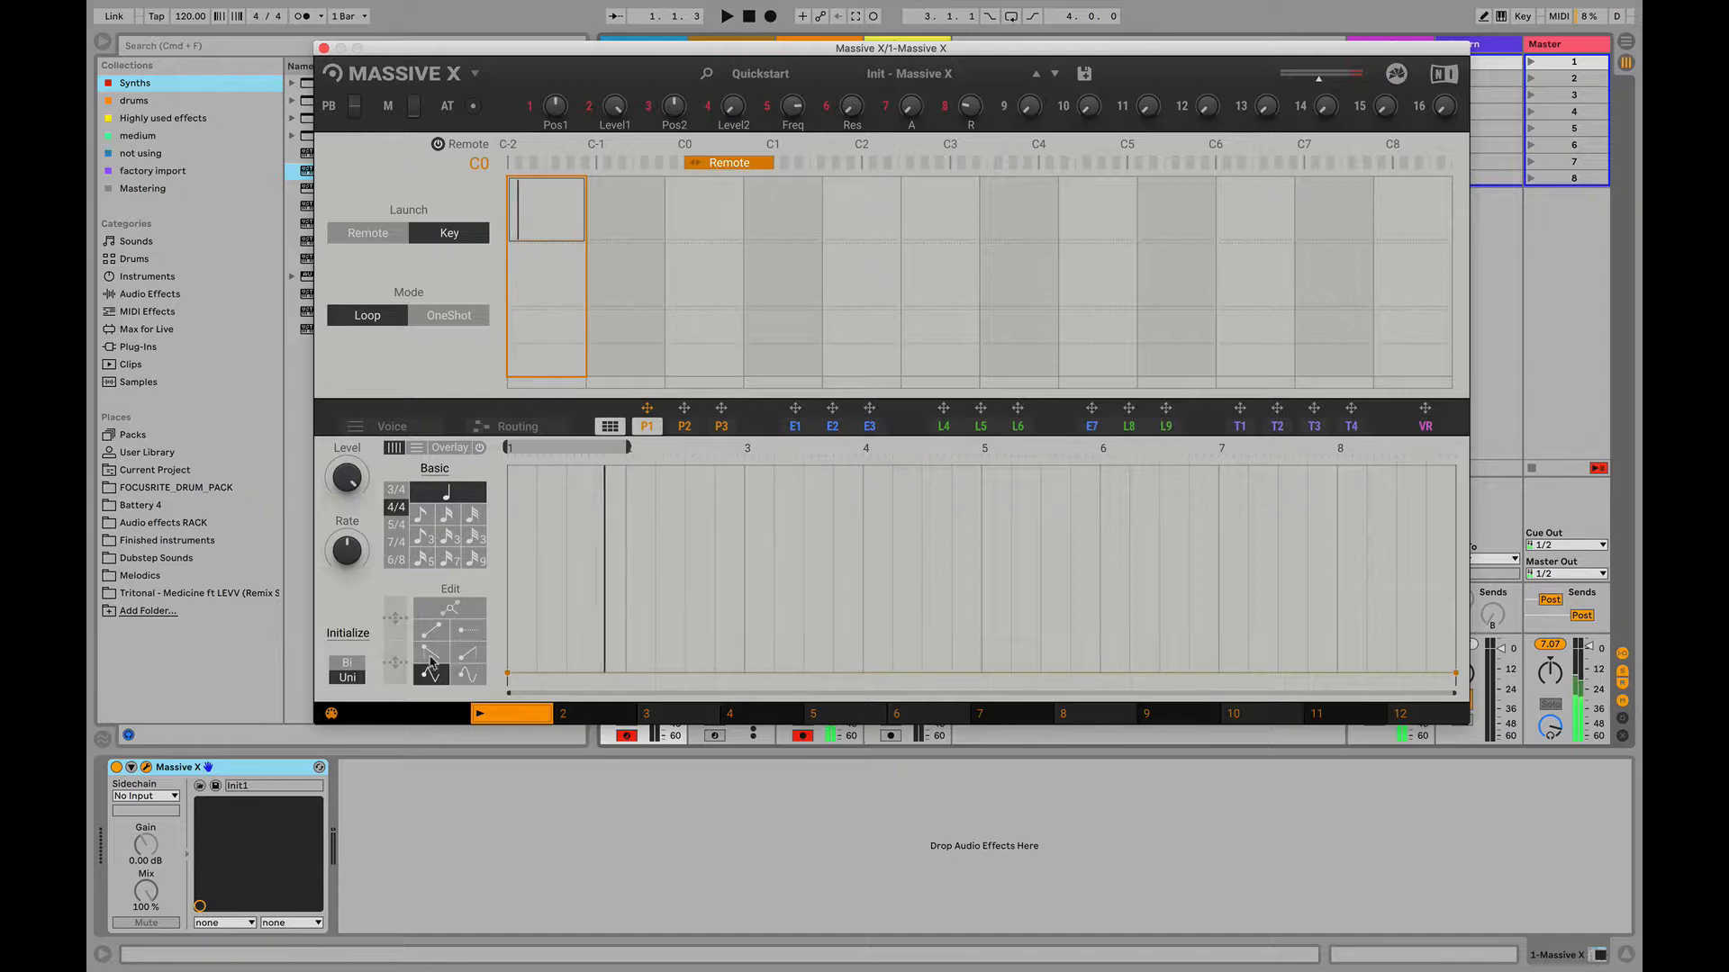
click(468, 631)
click(448, 536)
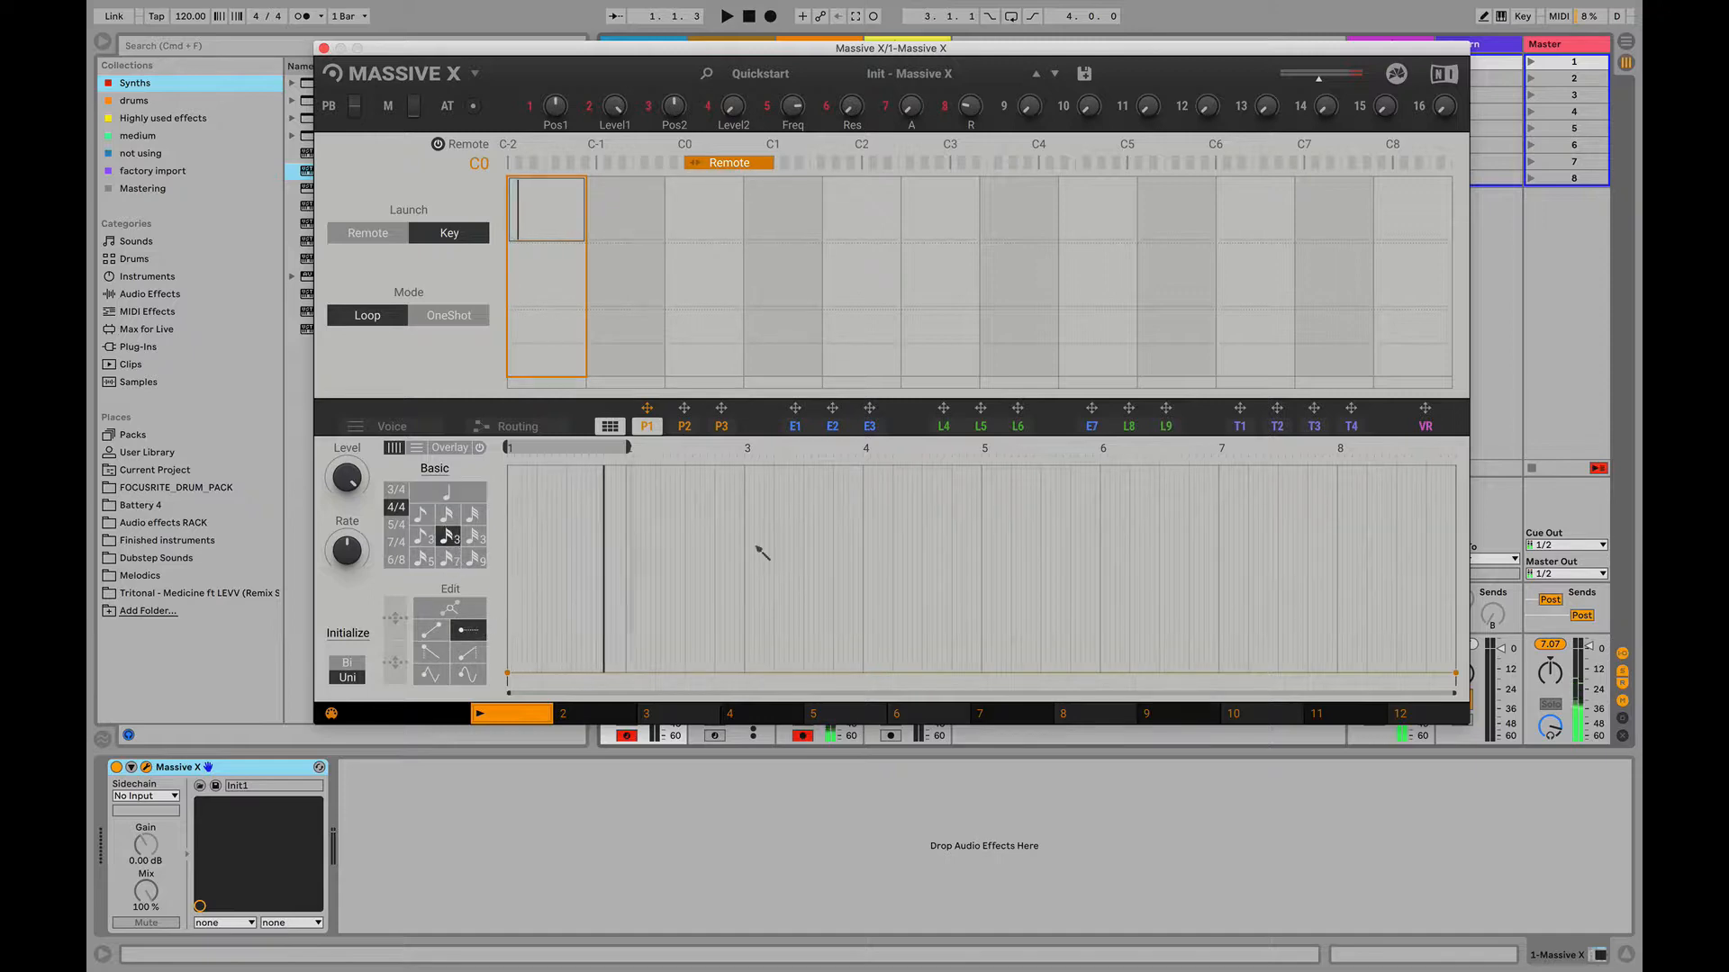
drag(528, 578, 1375, 586)
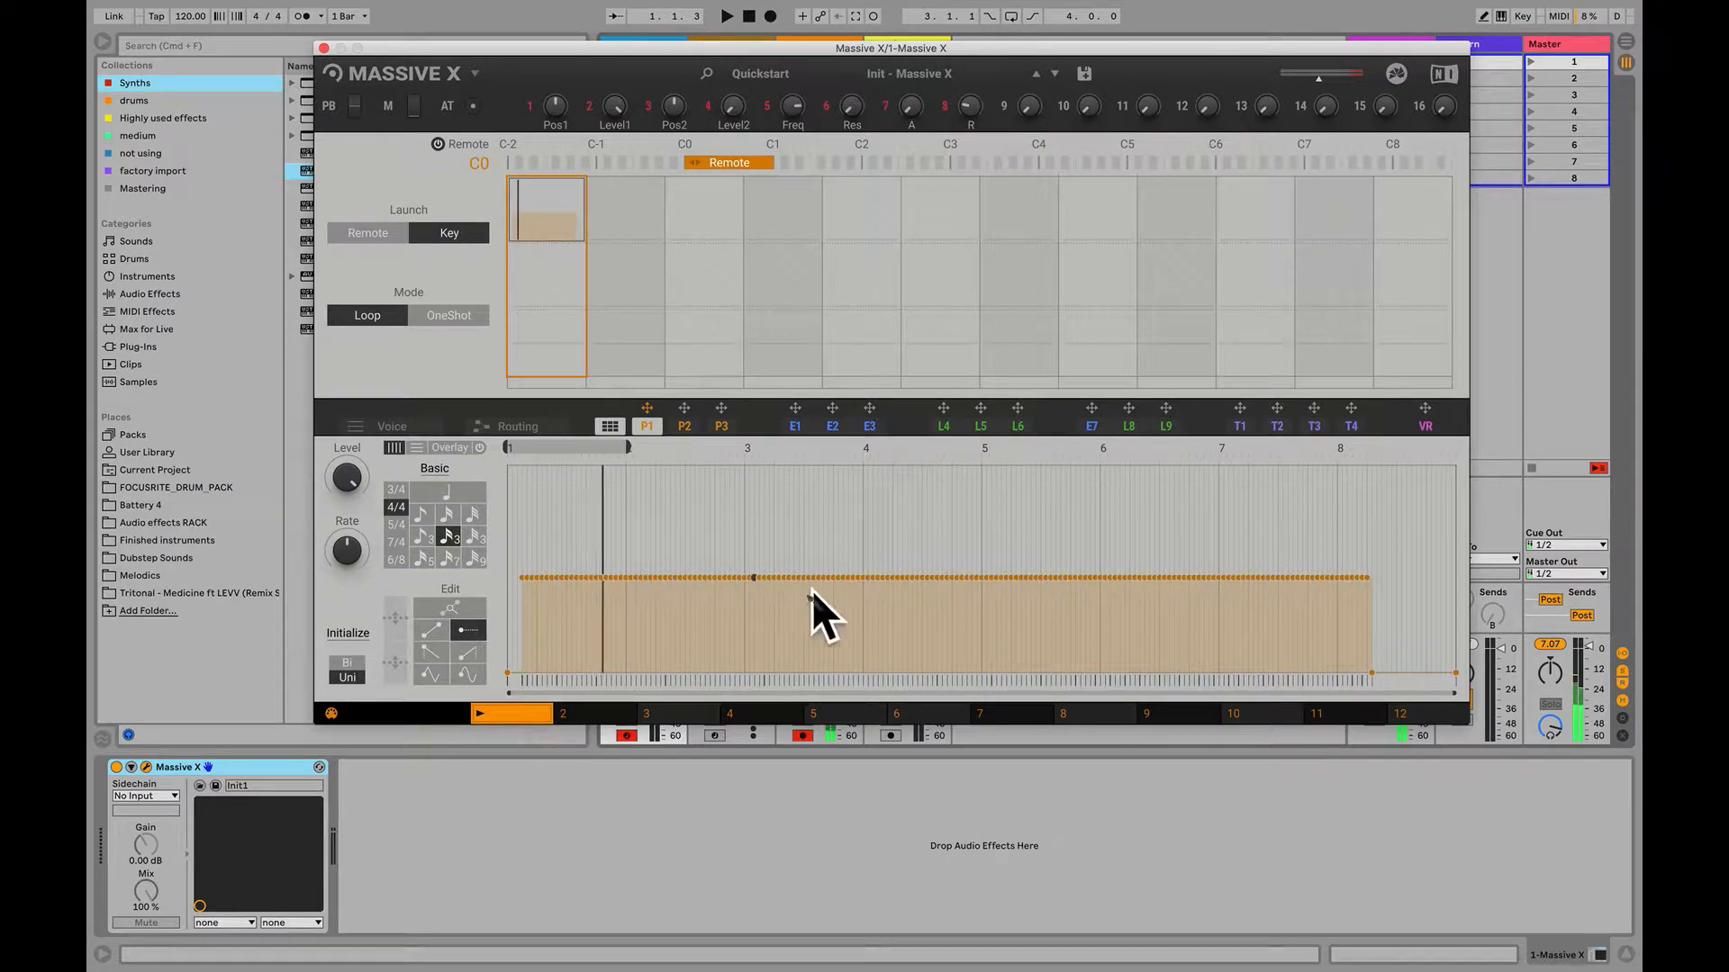
- Reset the P1 curve with Initialize Uni, restore the breakpoint editing tool, and shift the Remote key range to a lower octave
click(352, 635)
click(408, 653)
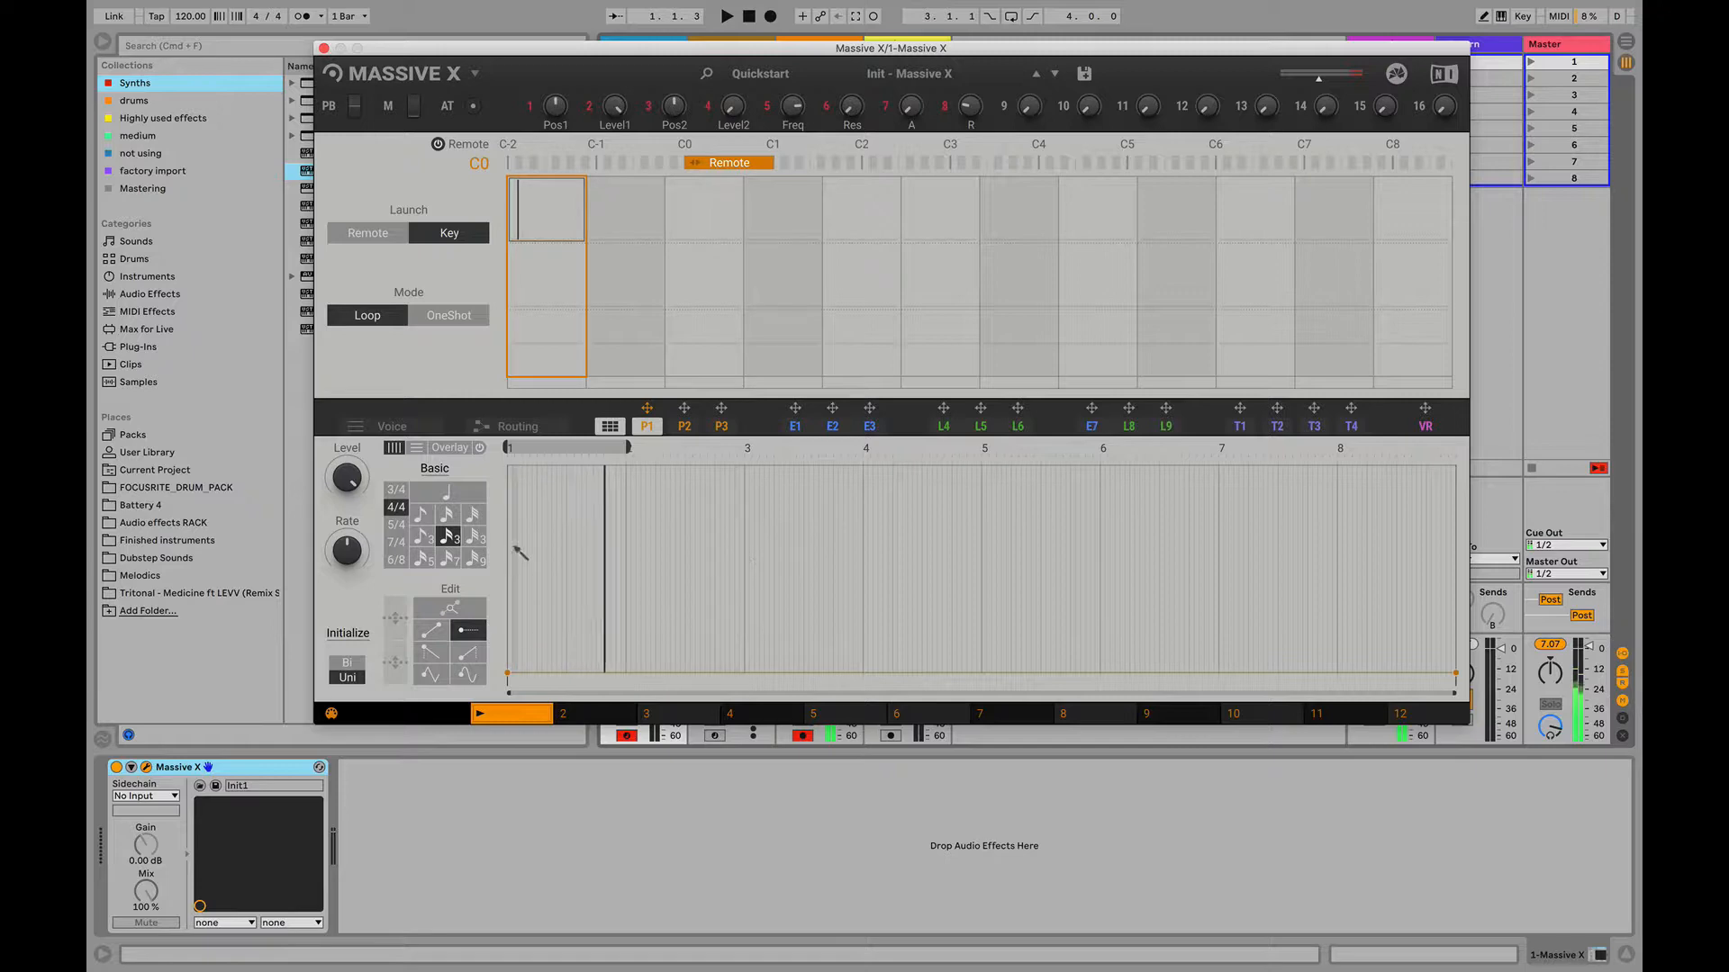
click(421, 611)
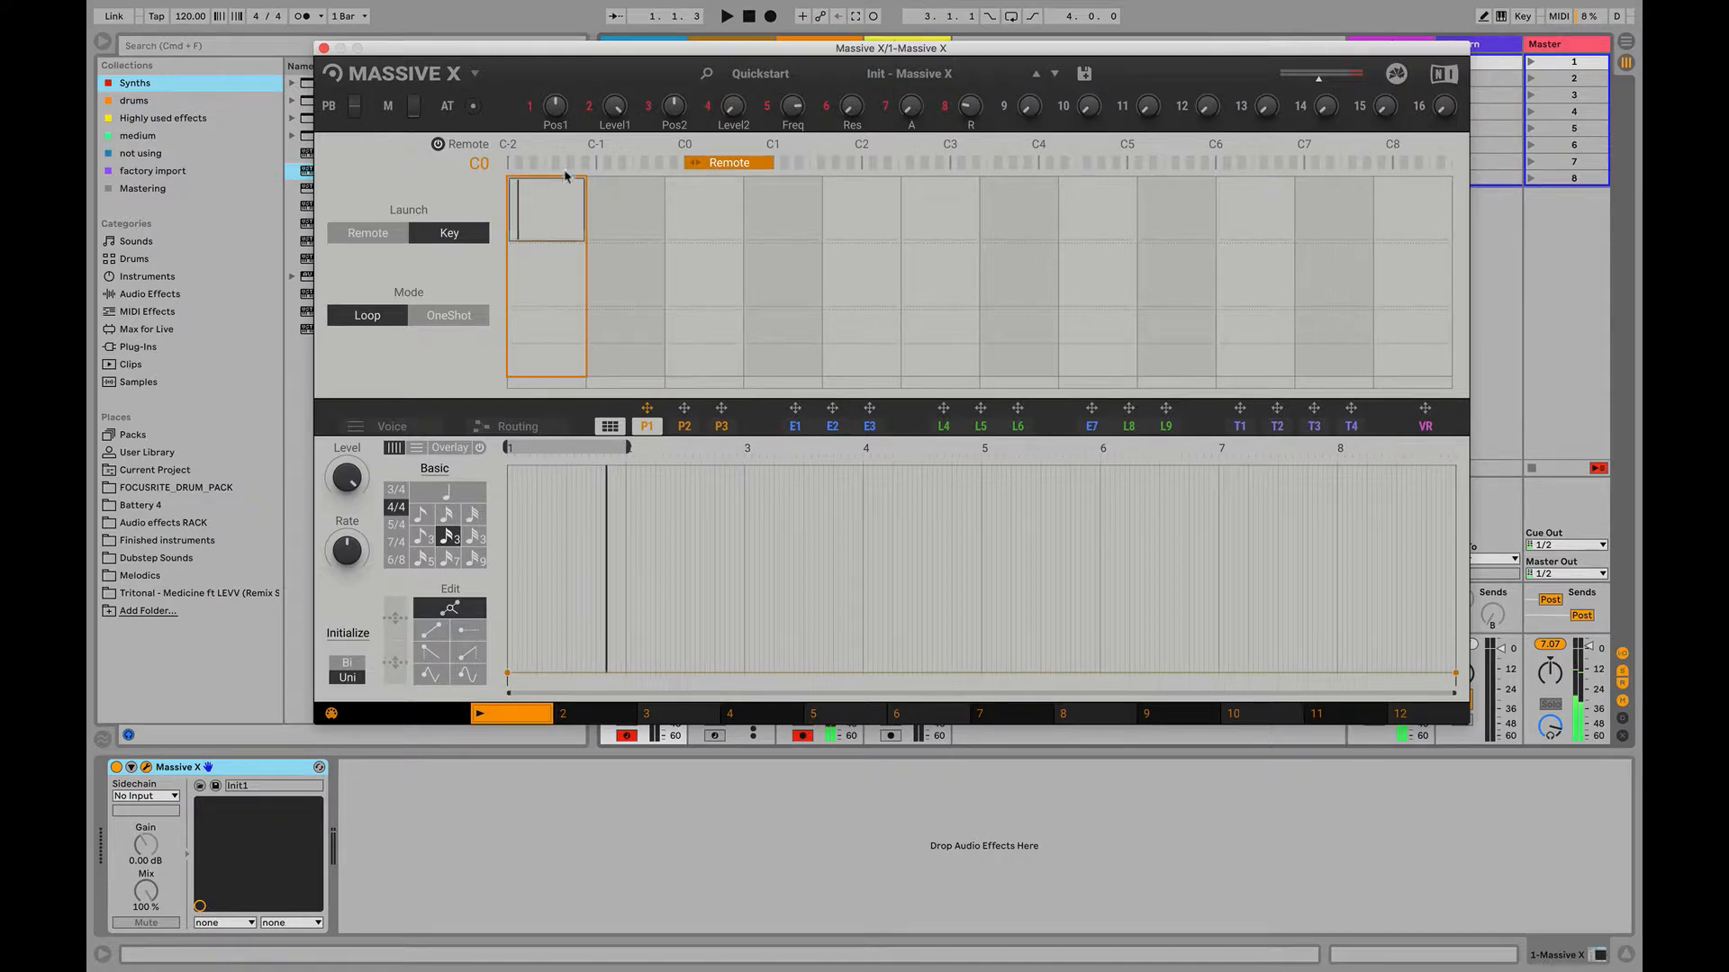
drag(725, 163, 561, 153)
- Open the envelope modulators and slightly shorten the amp envelope's decay time
click(833, 426)
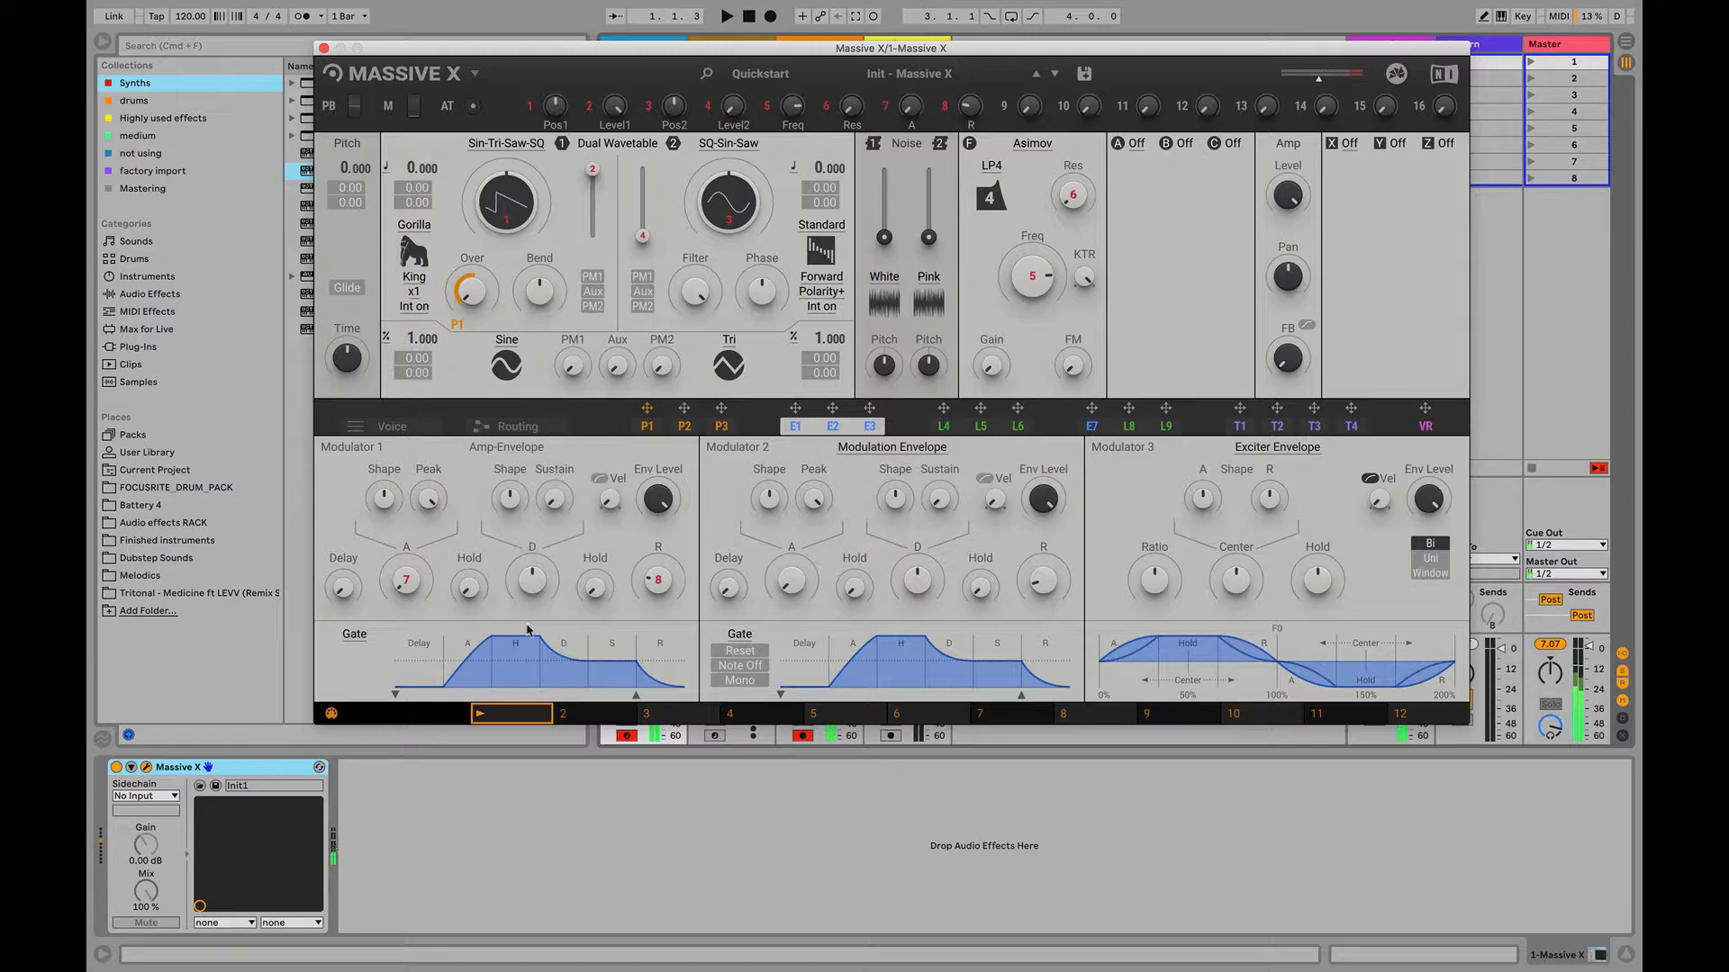
drag(532, 582, 532, 589)
click(905, 449)
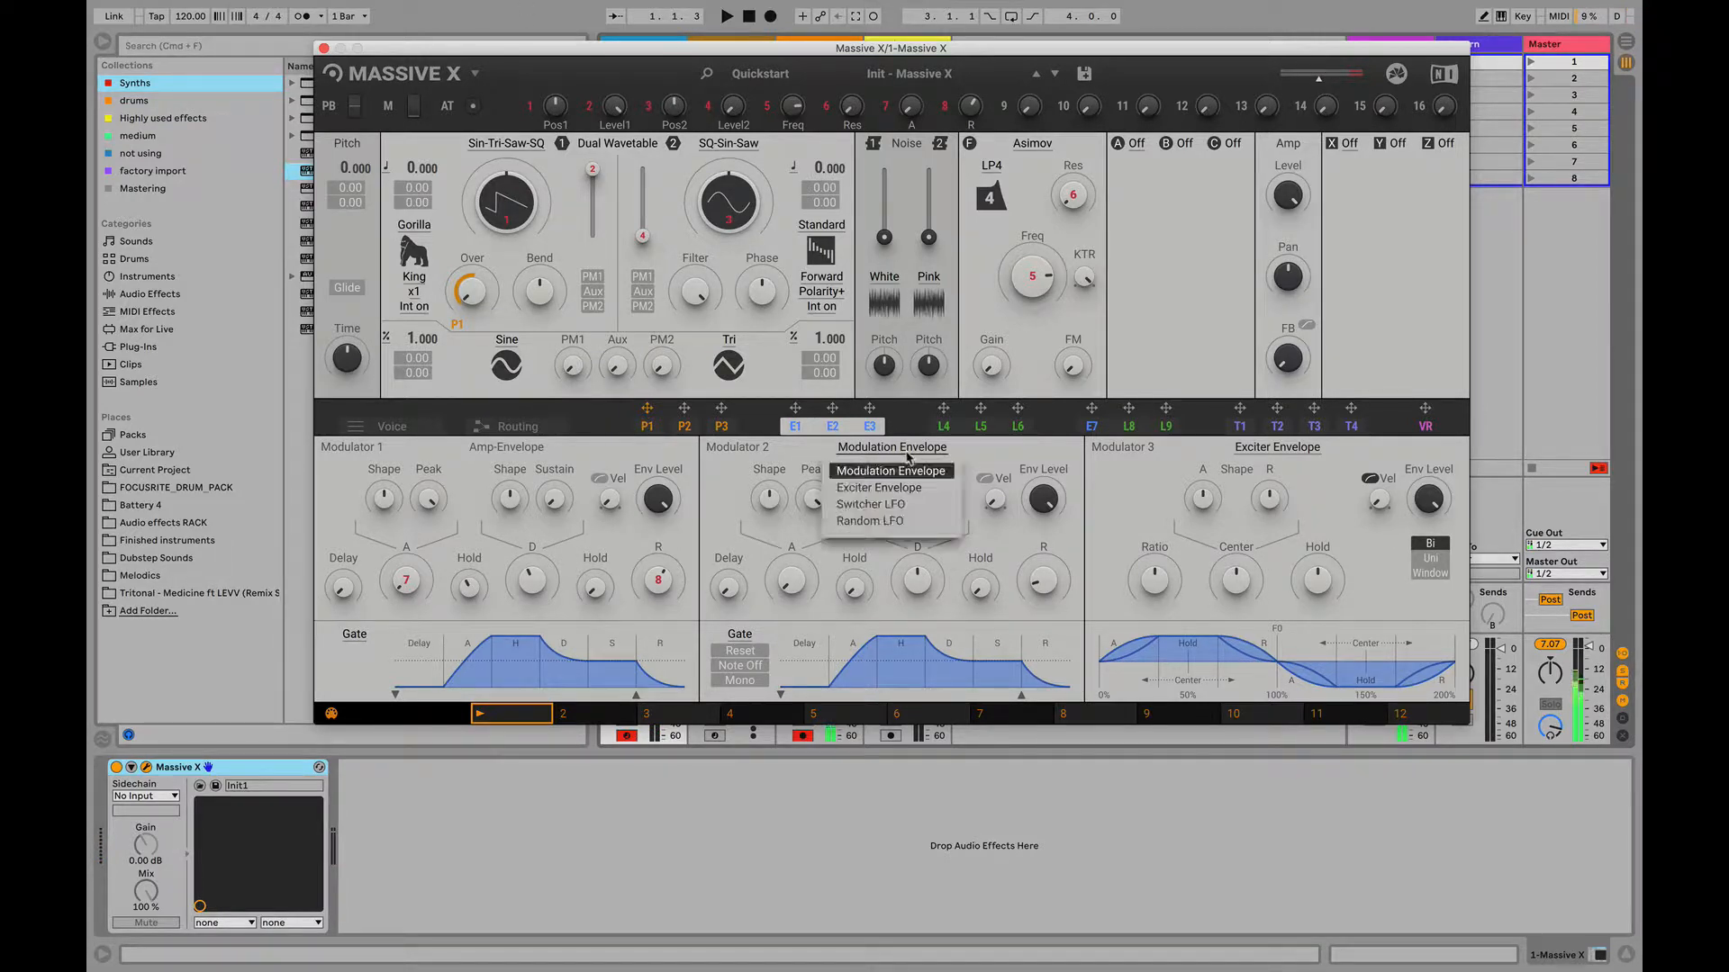
click(910, 454)
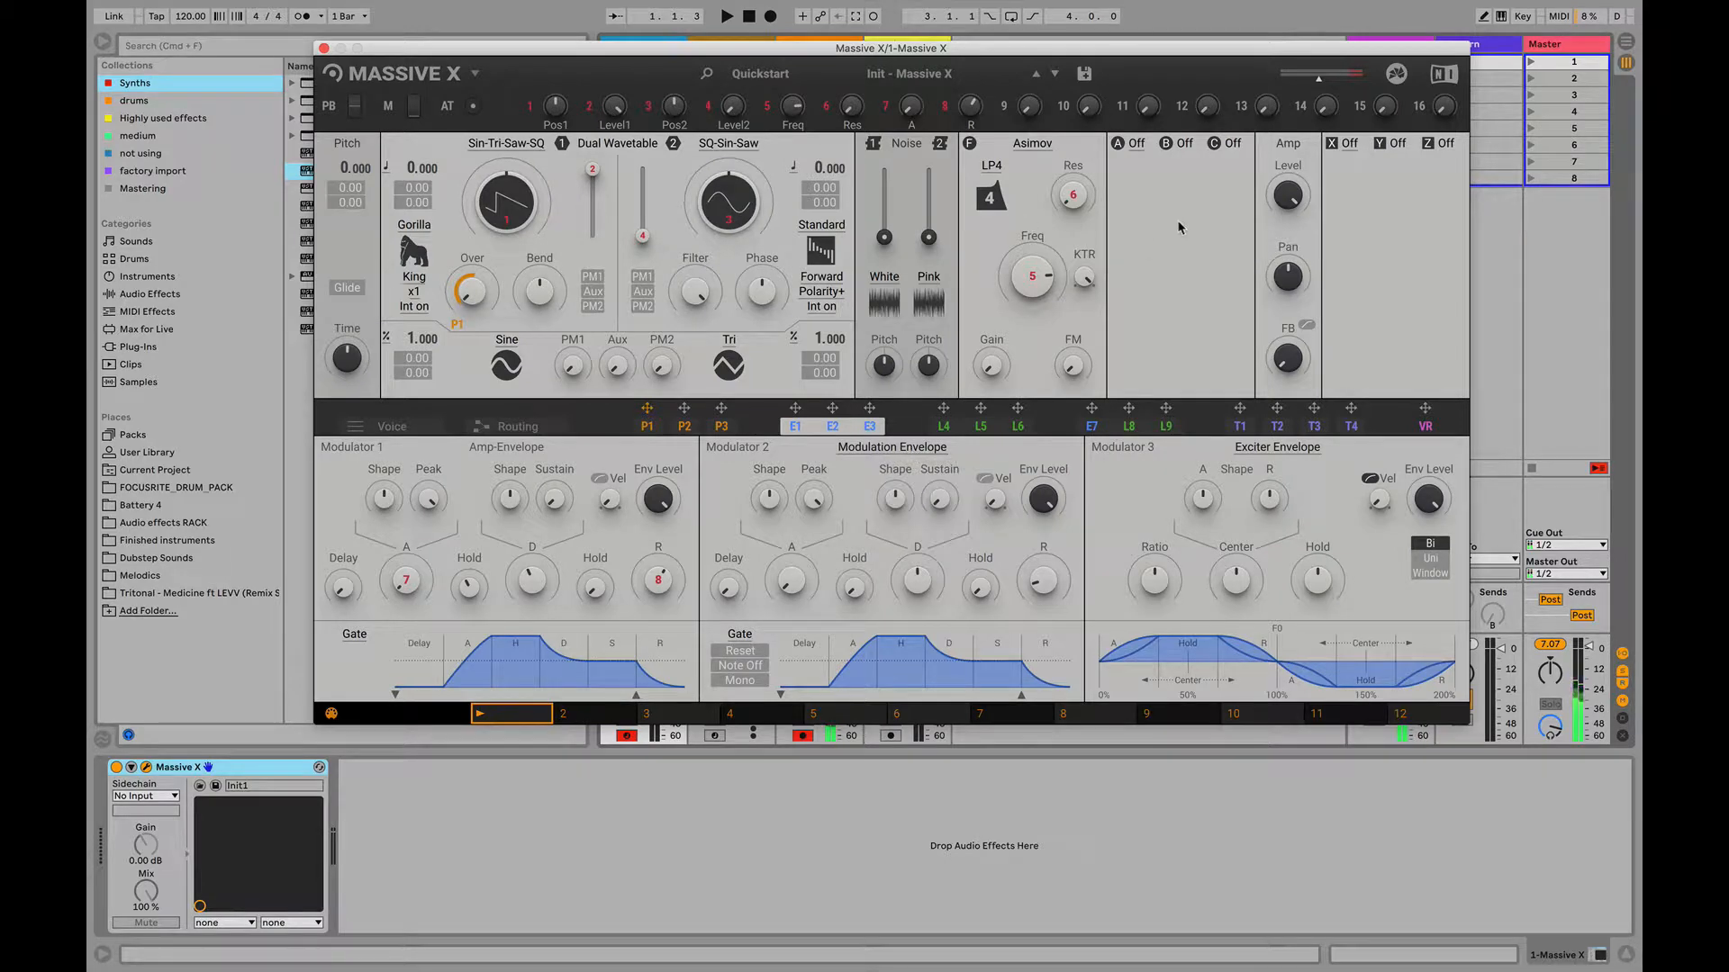
- Assign envelope E2 to the Asimov filter's Freq, set its modulation amount, and lower the cutoff
drag(1028, 283, 1028, 324)
mouse_move(1038, 7)
drag(832, 419, 1026, 317)
drag(1028, 317, 1028, 288)
drag(1032, 277, 1031, 360)
- Toggle the velocity curve option of Modulator 2's Modulation Envelope
click(1307, 451)
click(1304, 450)
click(985, 478)
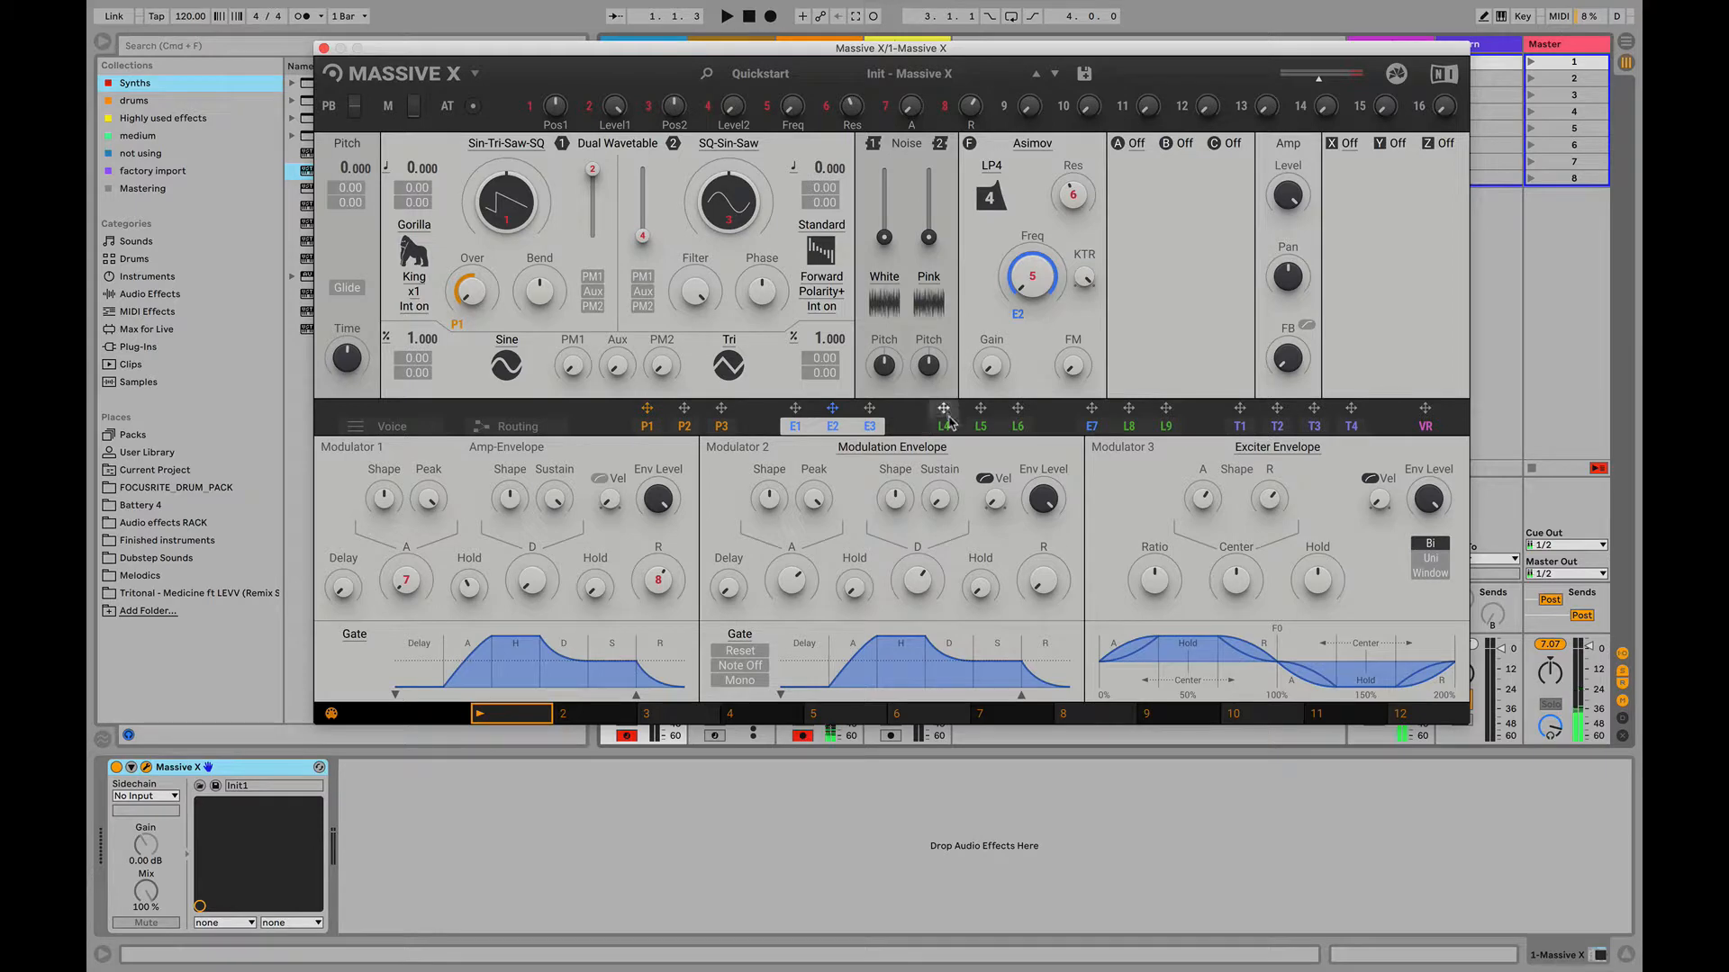
- Assign exciter envelope E3 to the Asimov filter's Freq in place of E2, and increase the exciter's Hold
drag(869, 408, 1024, 321)
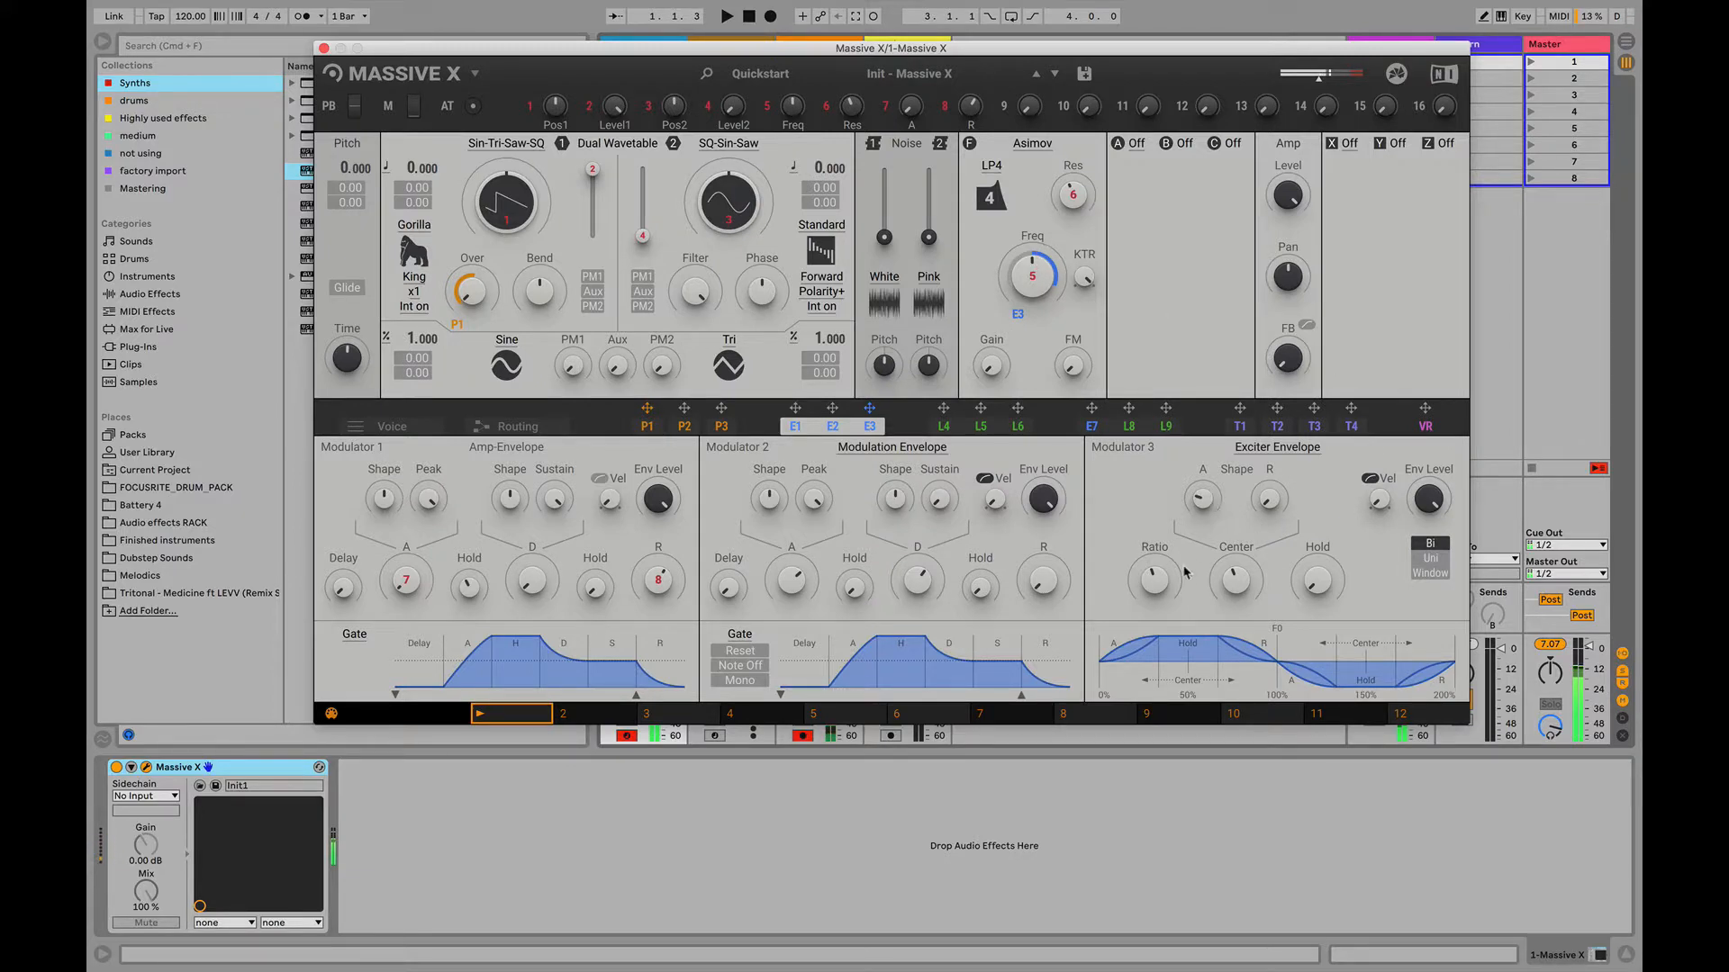
drag(1307, 587, 1318, 576)
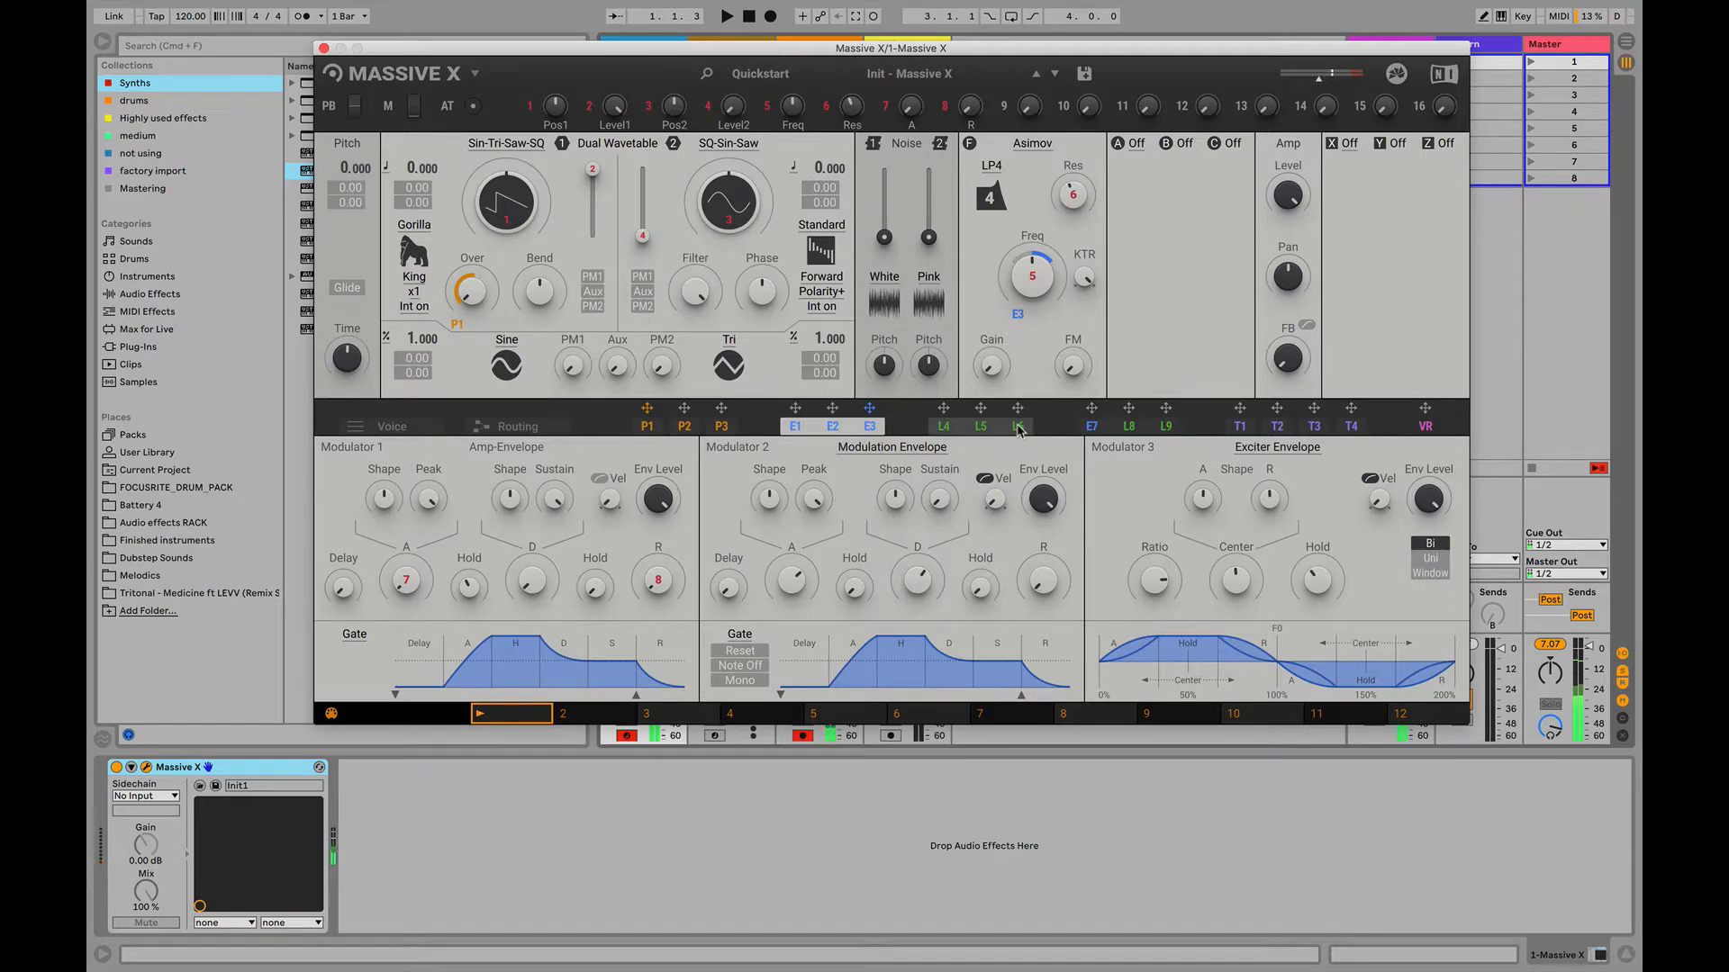
click(1294, 450)
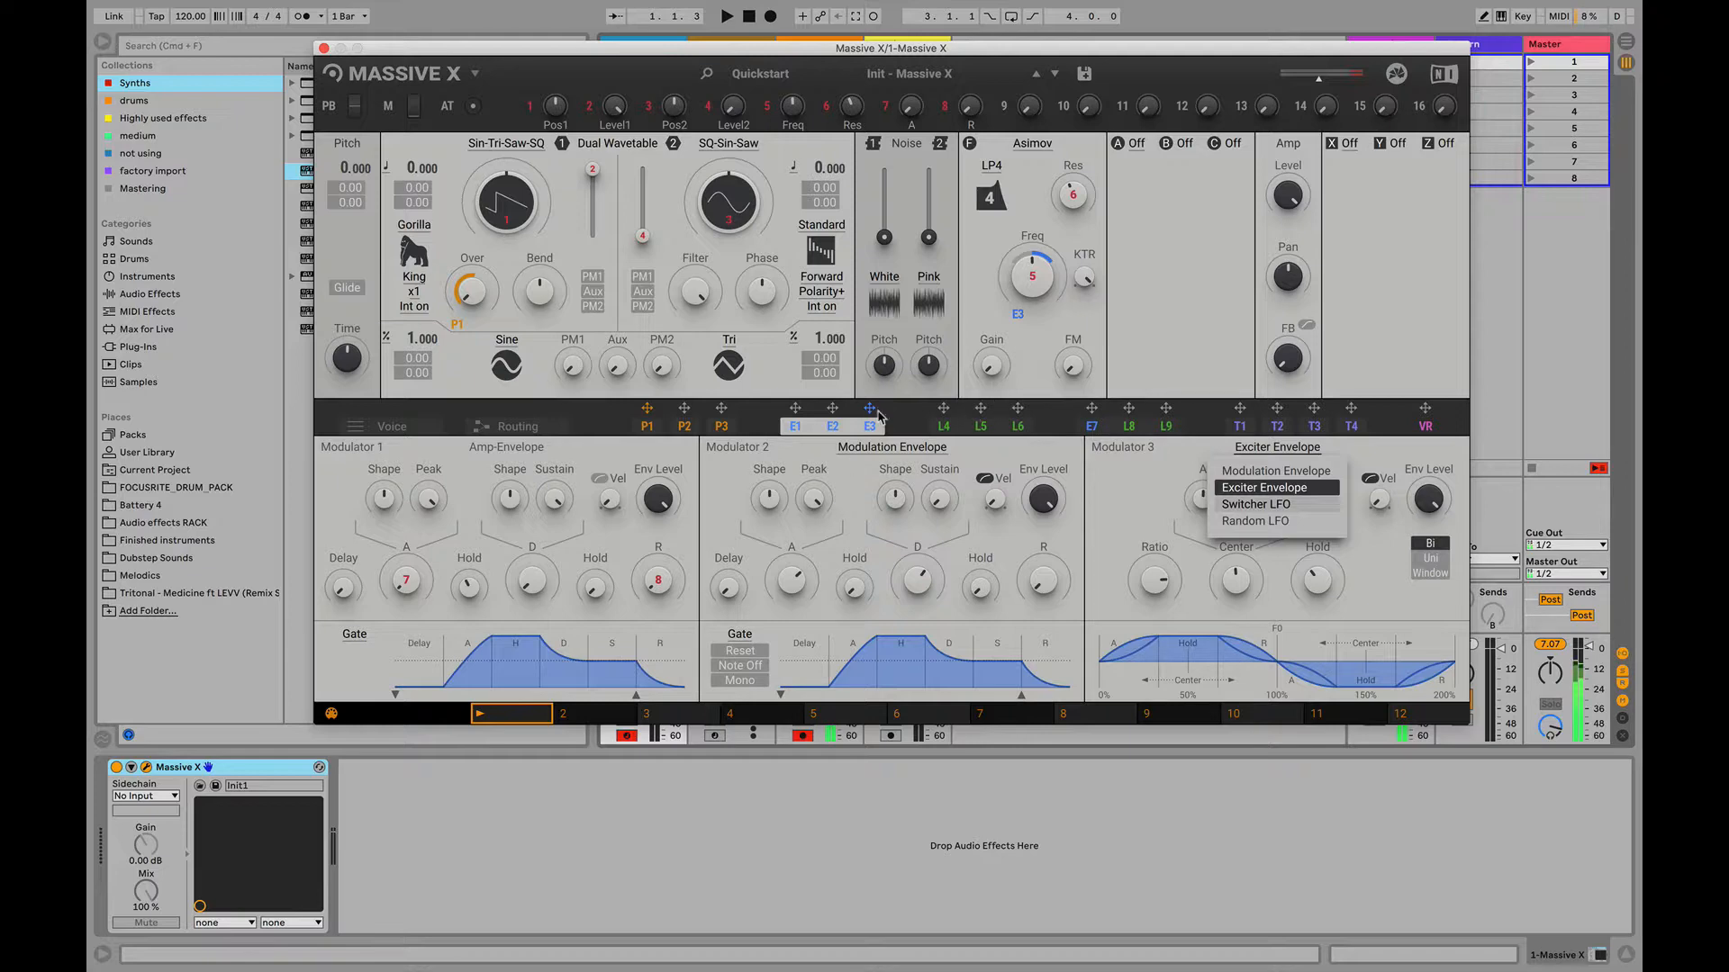
click(762, 438)
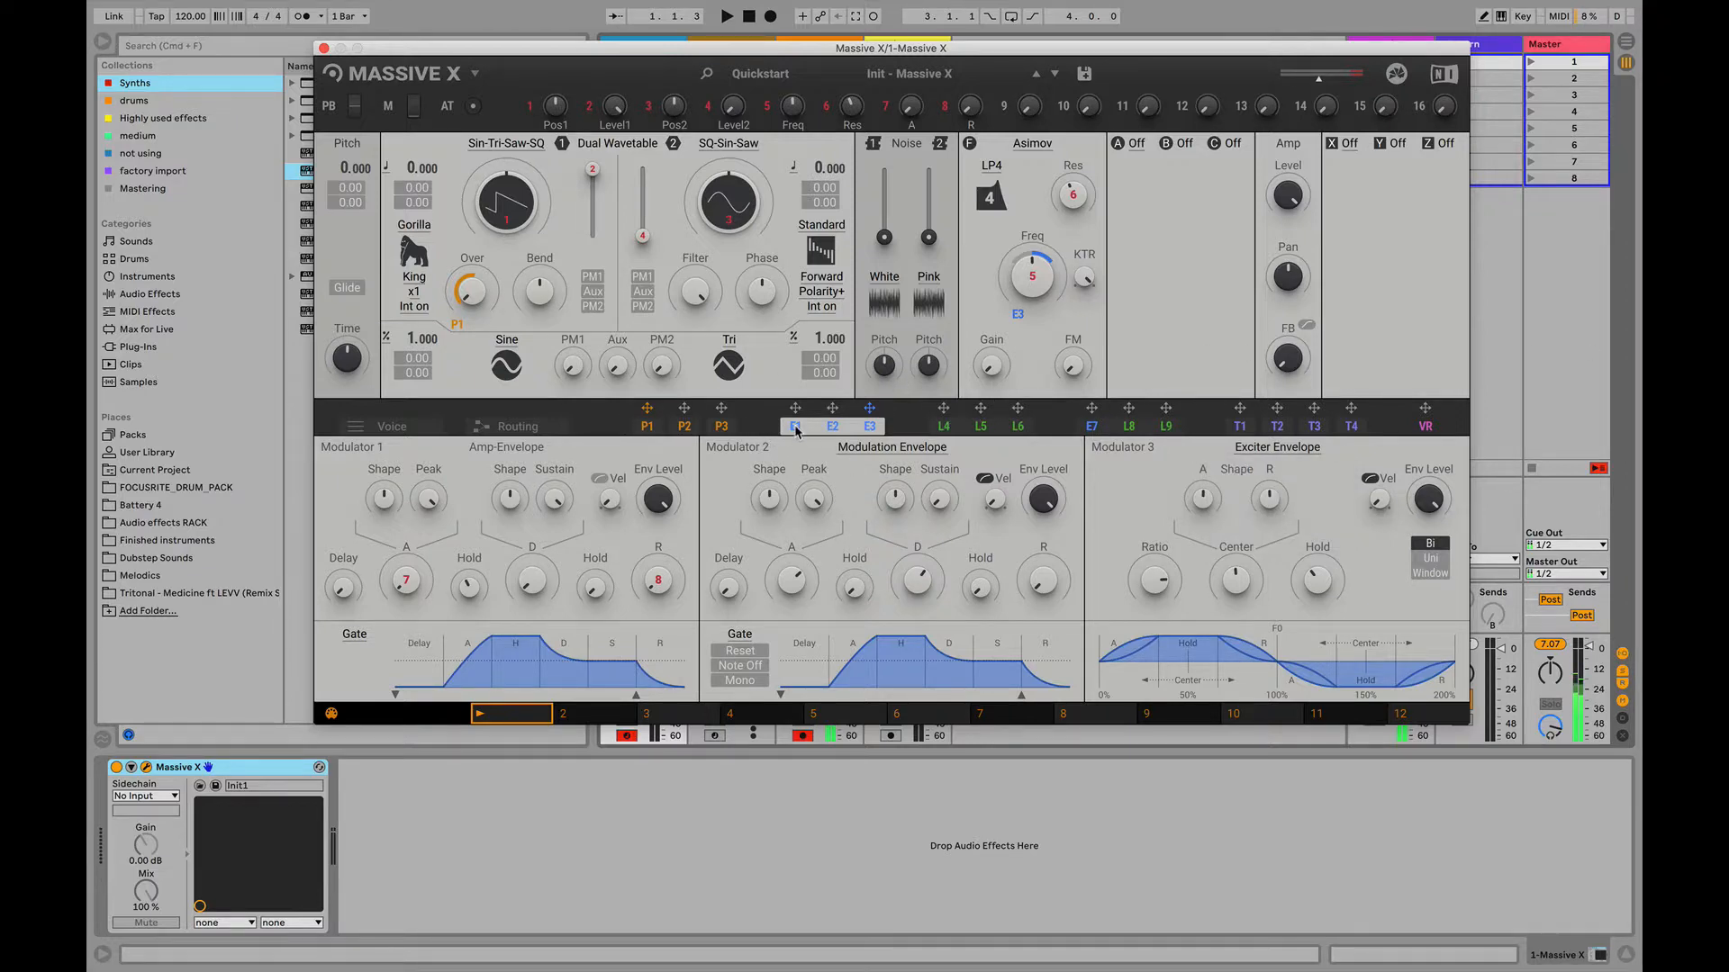
click(937, 448)
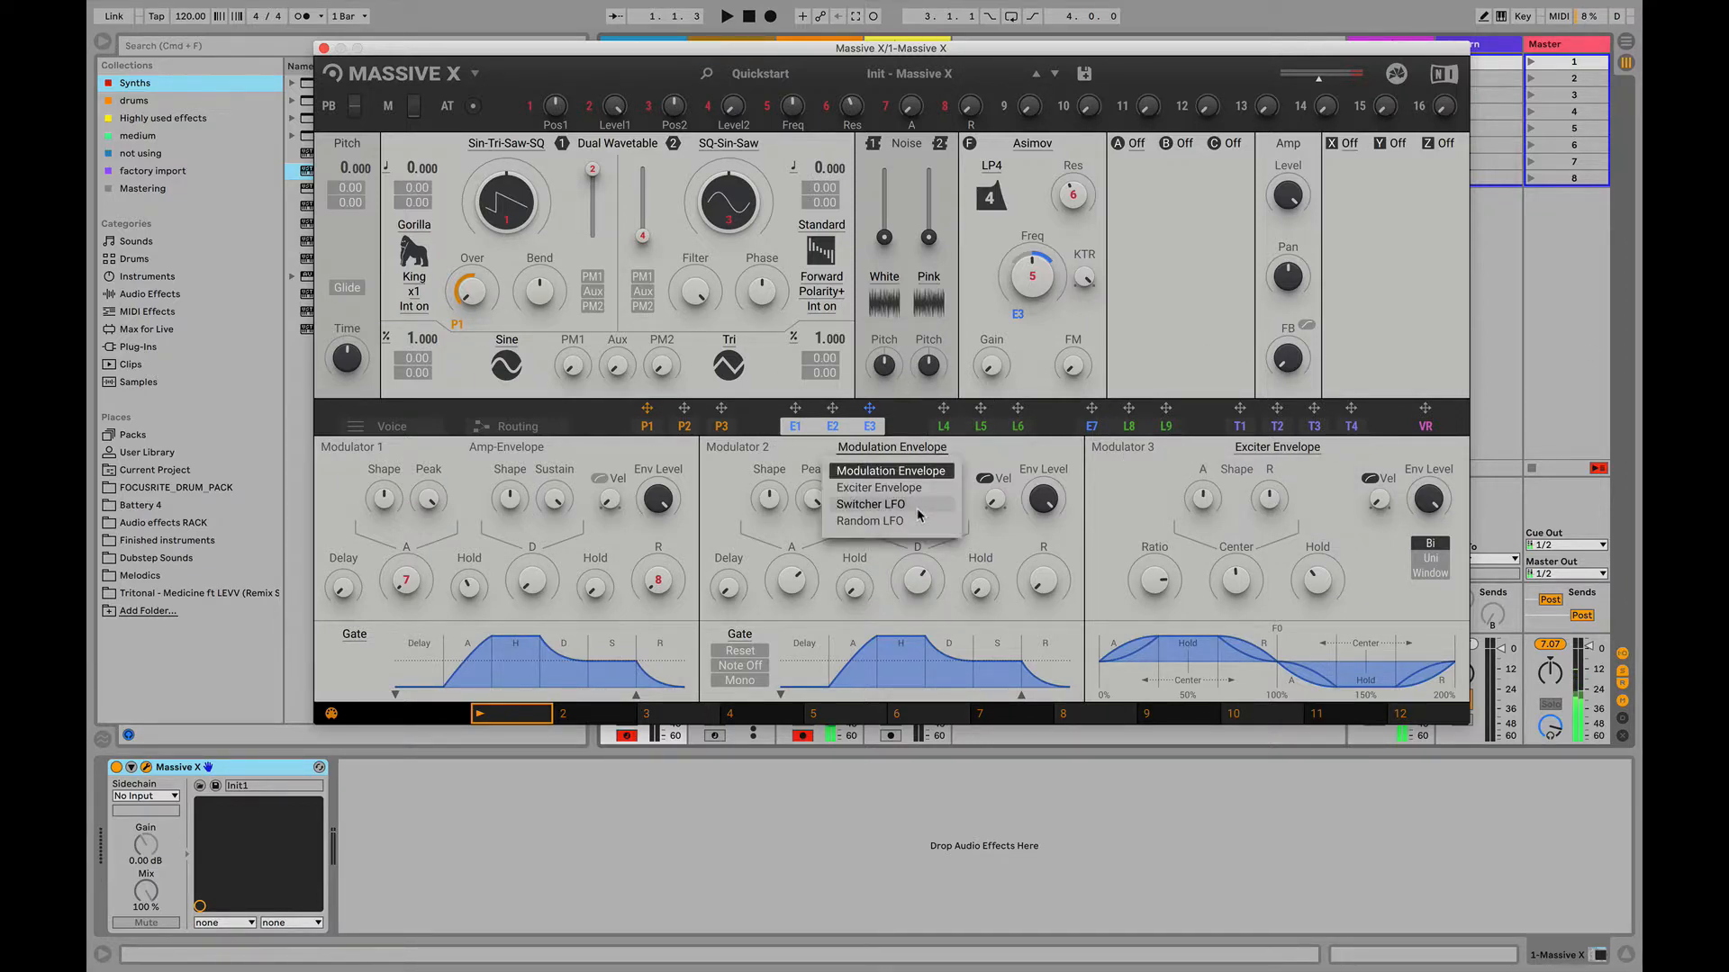
click(1153, 459)
- Change Modulator 3 to a Switcher LFO, select its sine shape, and sweep the Shape selector to the random (?) waveform
click(1253, 449)
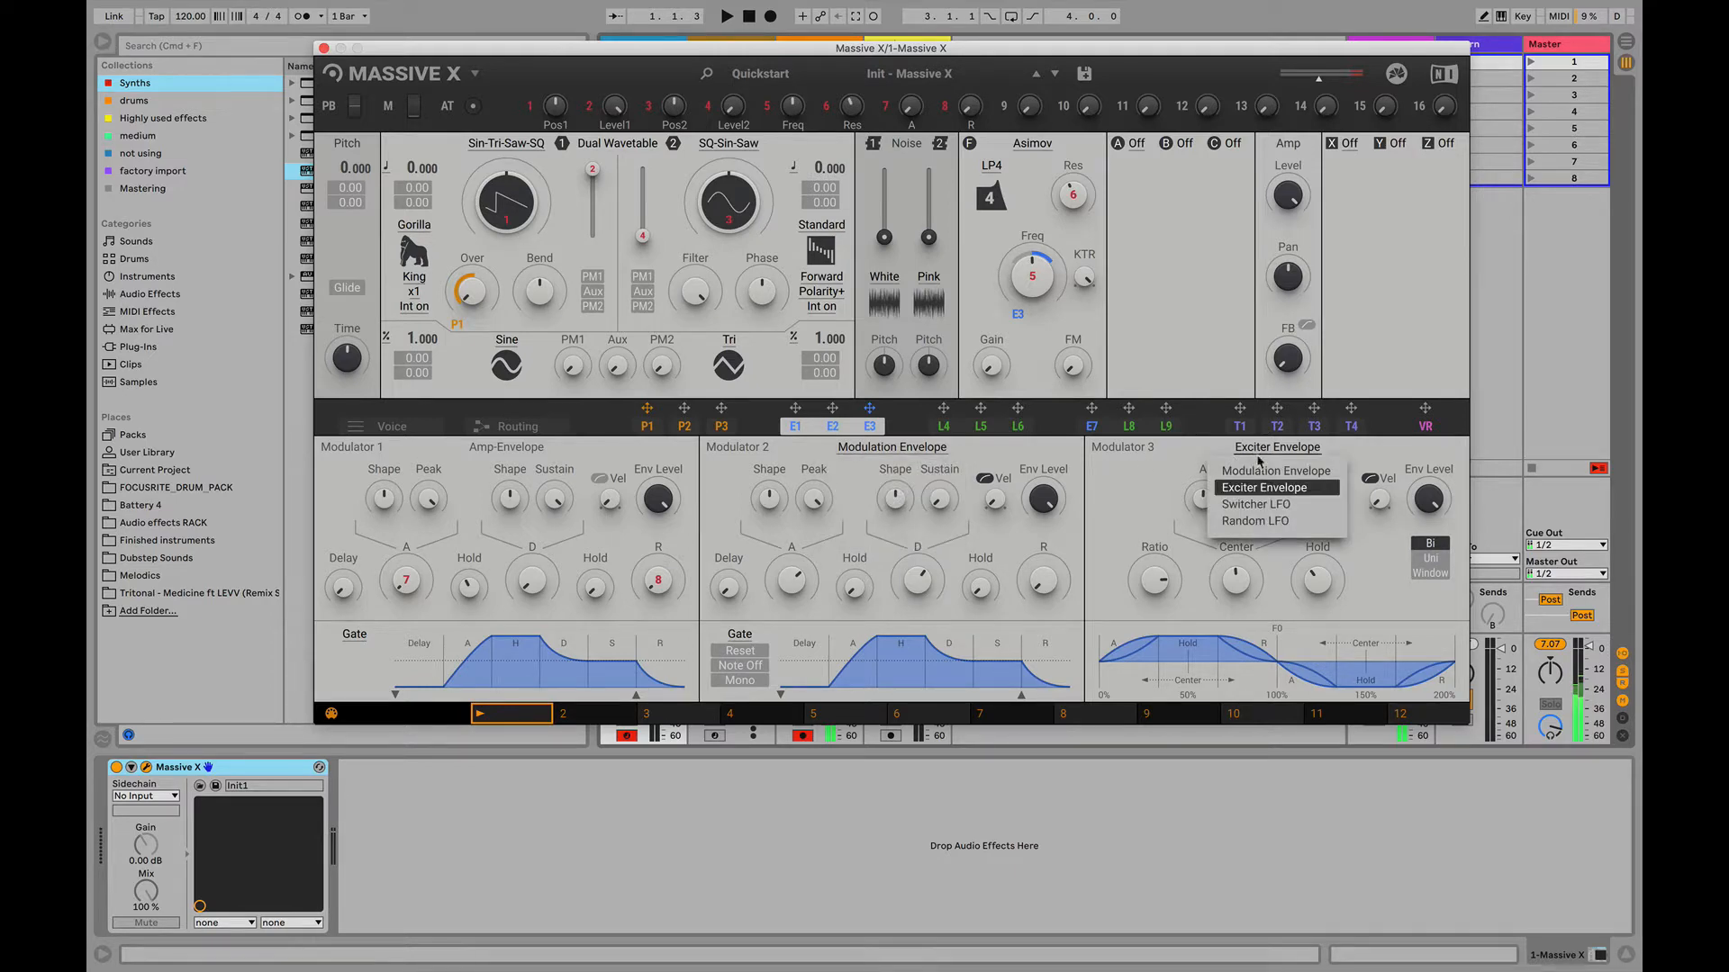
click(1249, 506)
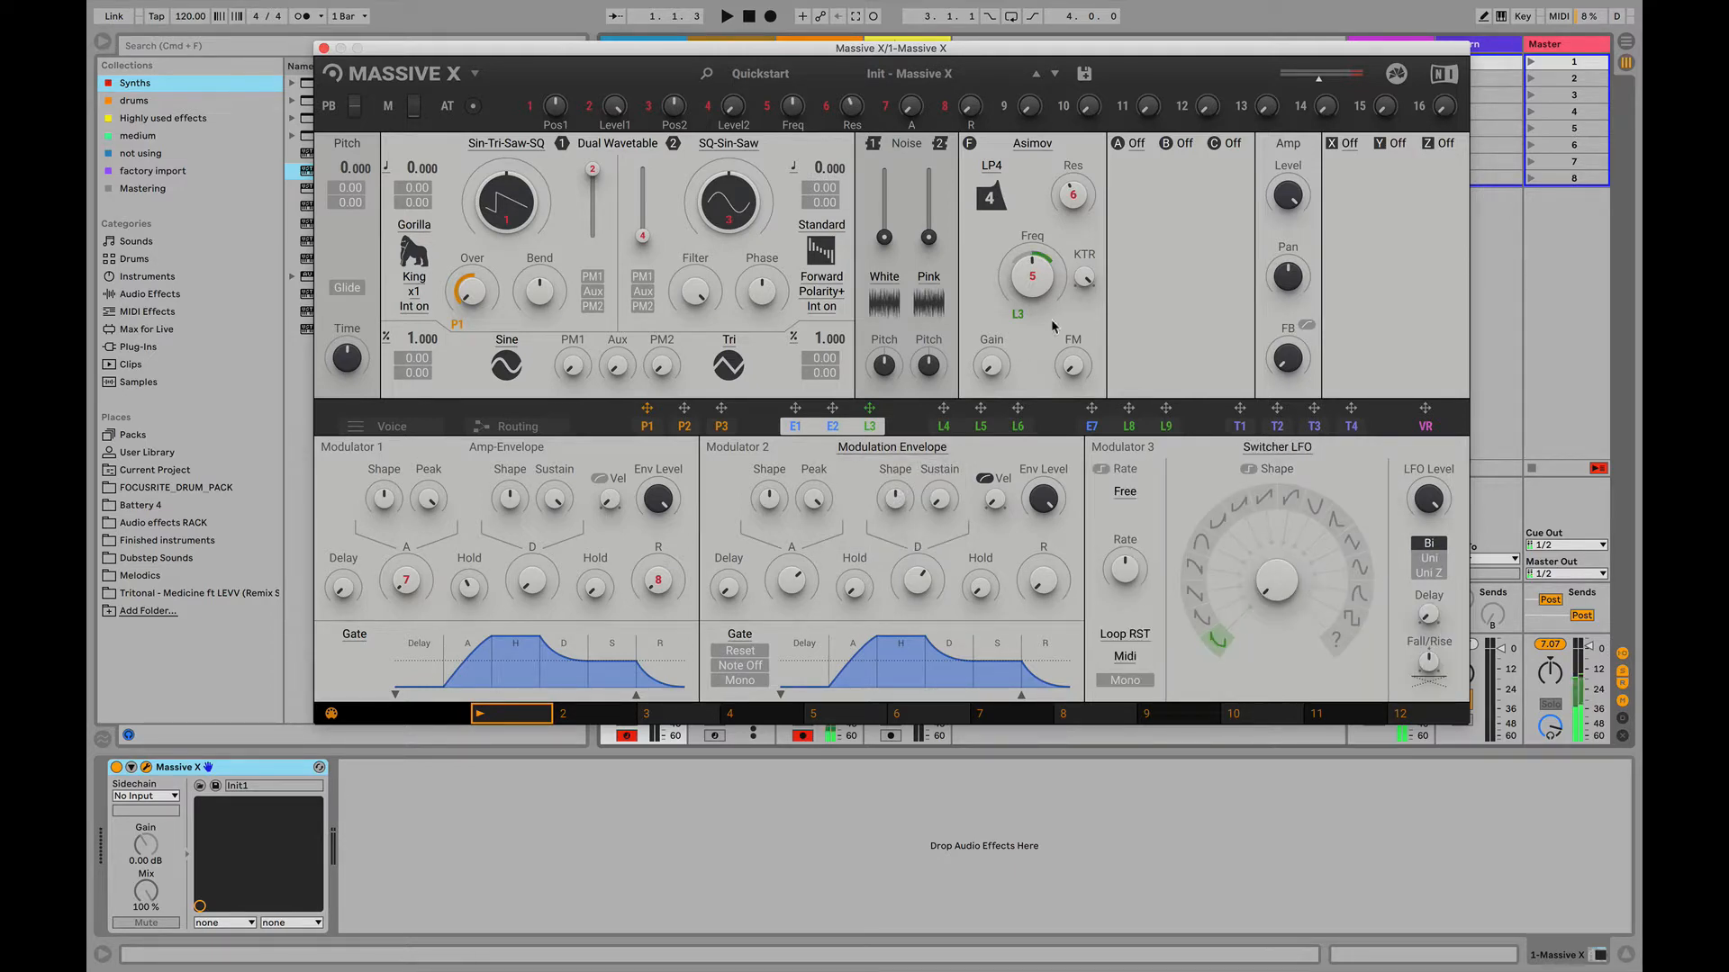
click(1357, 570)
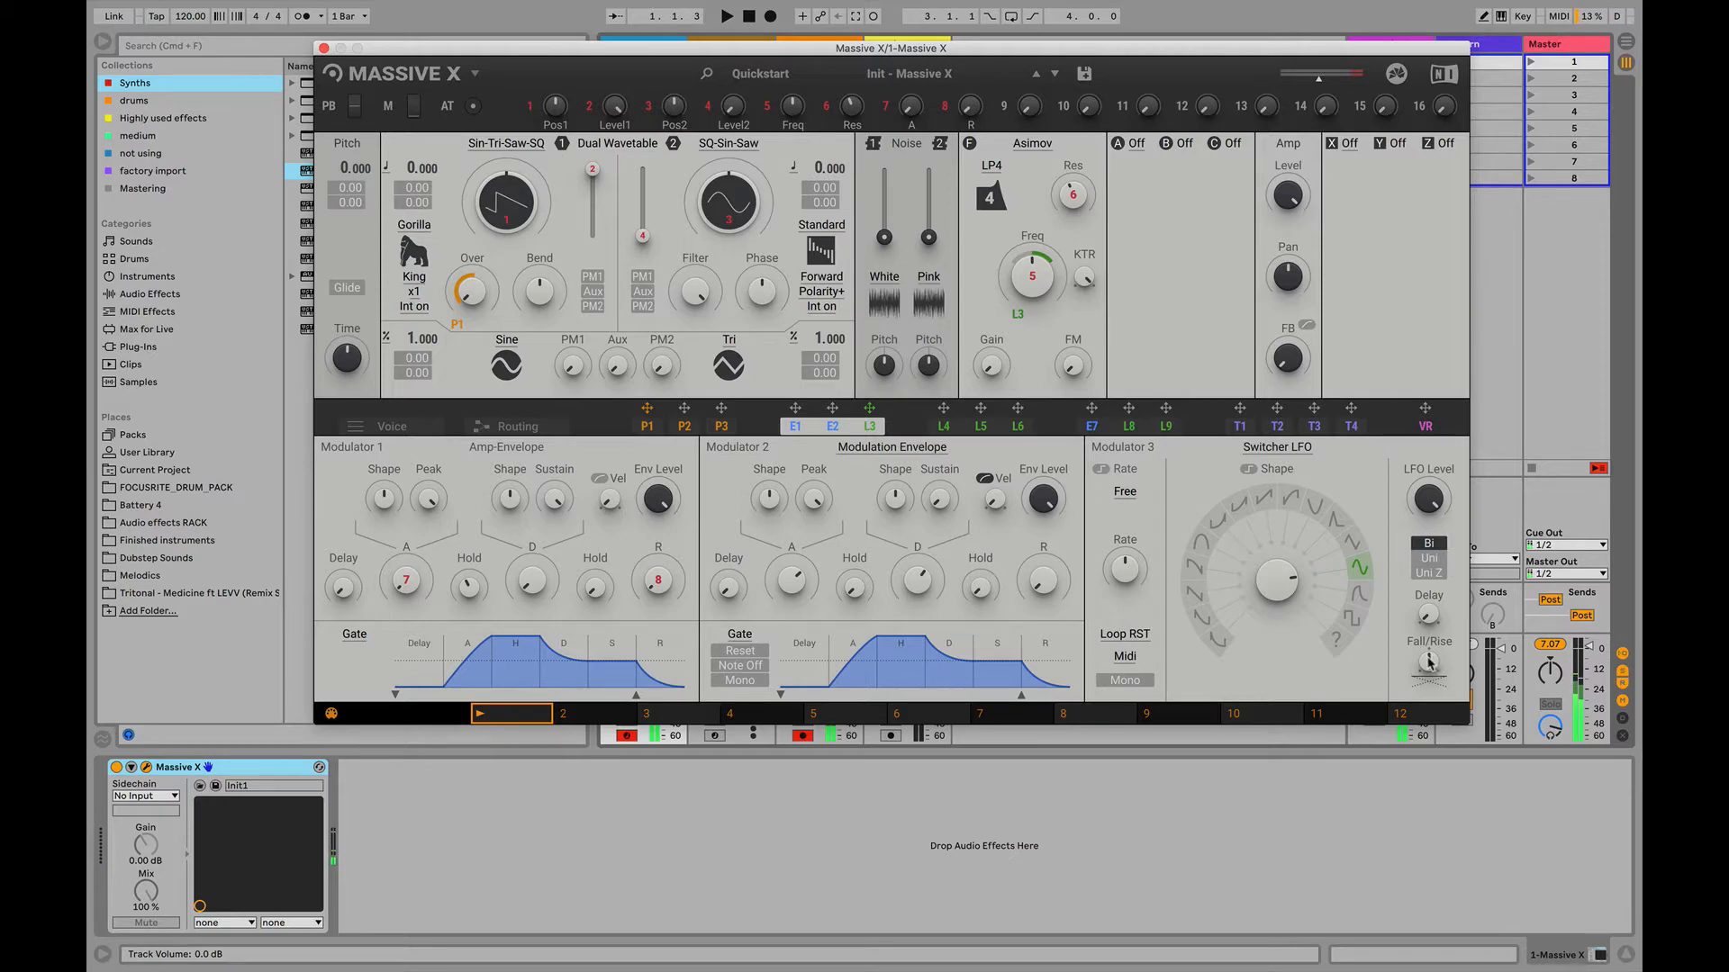
drag(1294, 585, 1294, 522)
drag(1280, 582, 1280, 650)
mouse_move(1281, 581)
mouse_down()
mouse_move(1281, 566)
mouse_move(1282, 581)
mouse_up()
- Change Modulator 3 to a Random LFO and increase its Freq Jitter, Threshold and Rate
click(1275, 448)
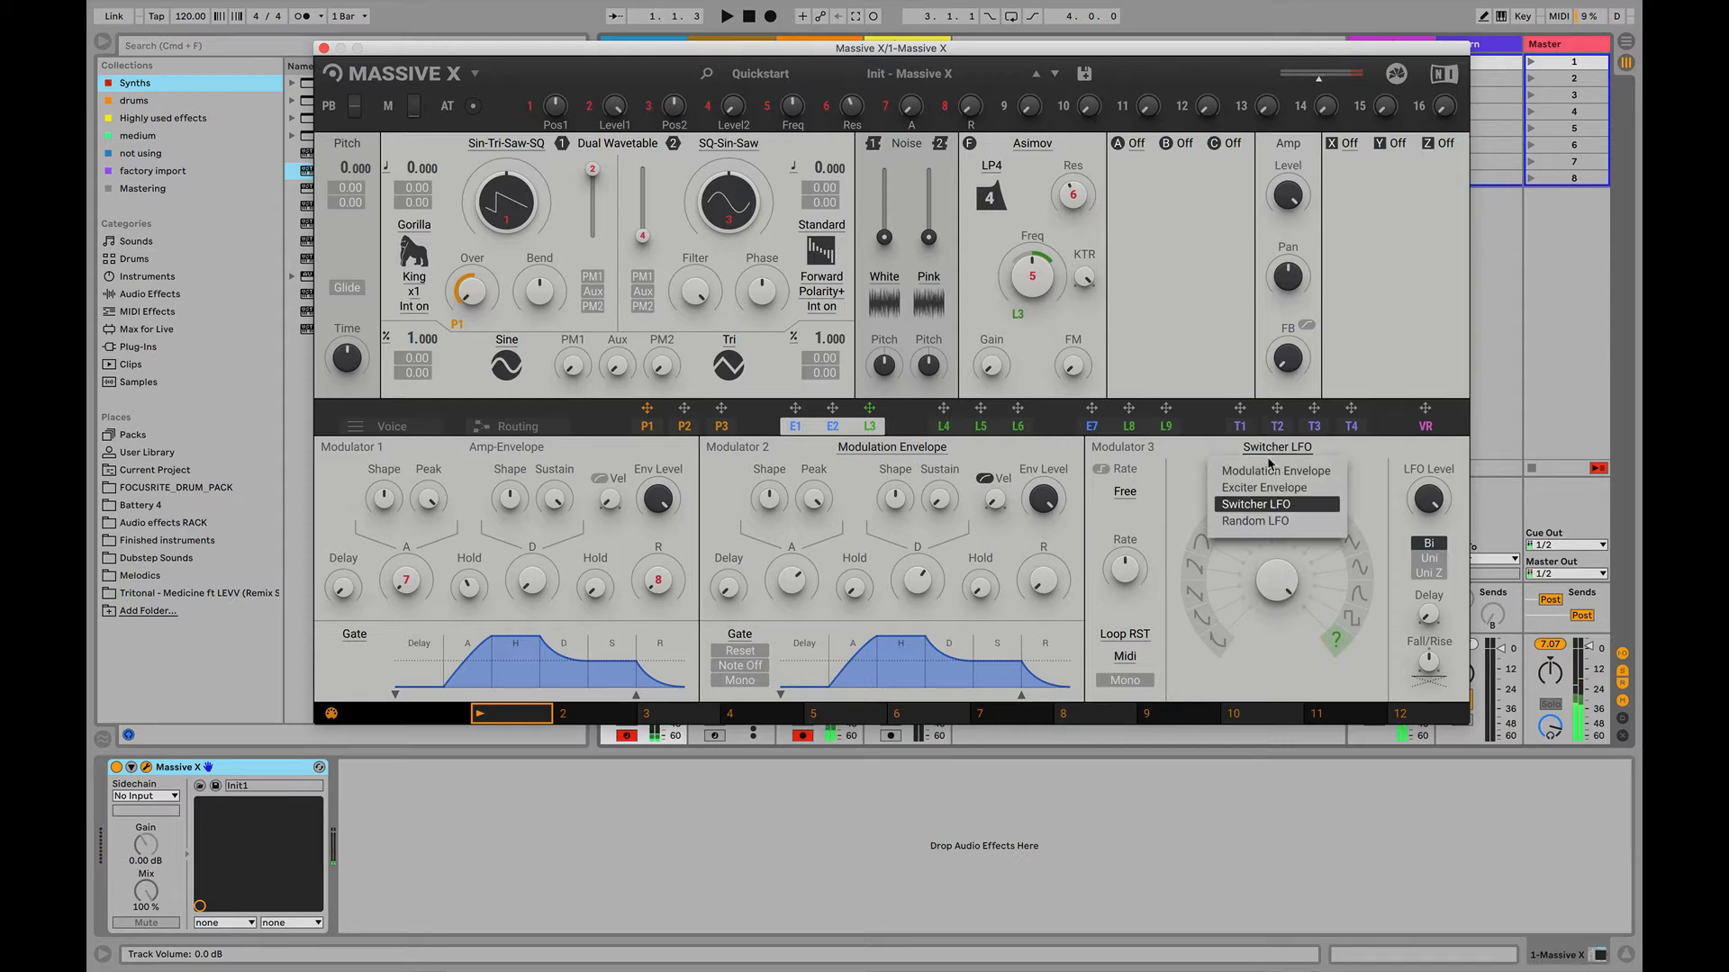
click(1241, 522)
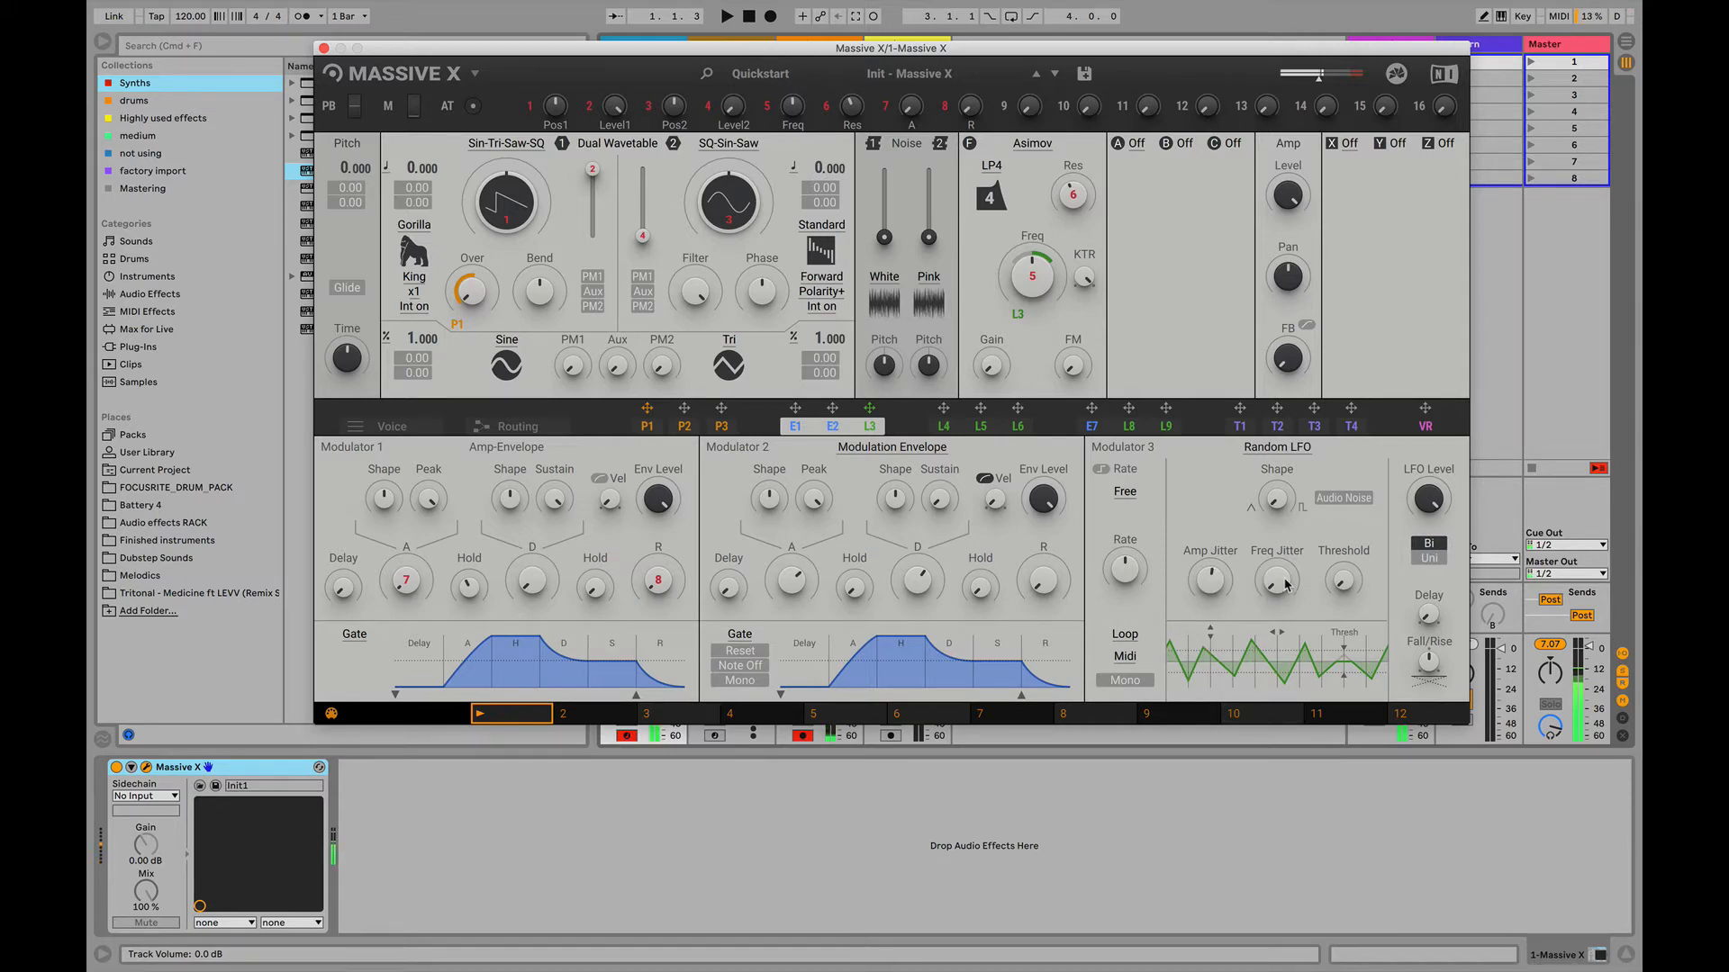
drag(1285, 582, 1285, 505)
drag(1353, 578, 1354, 527)
drag(1128, 571, 1129, 537)
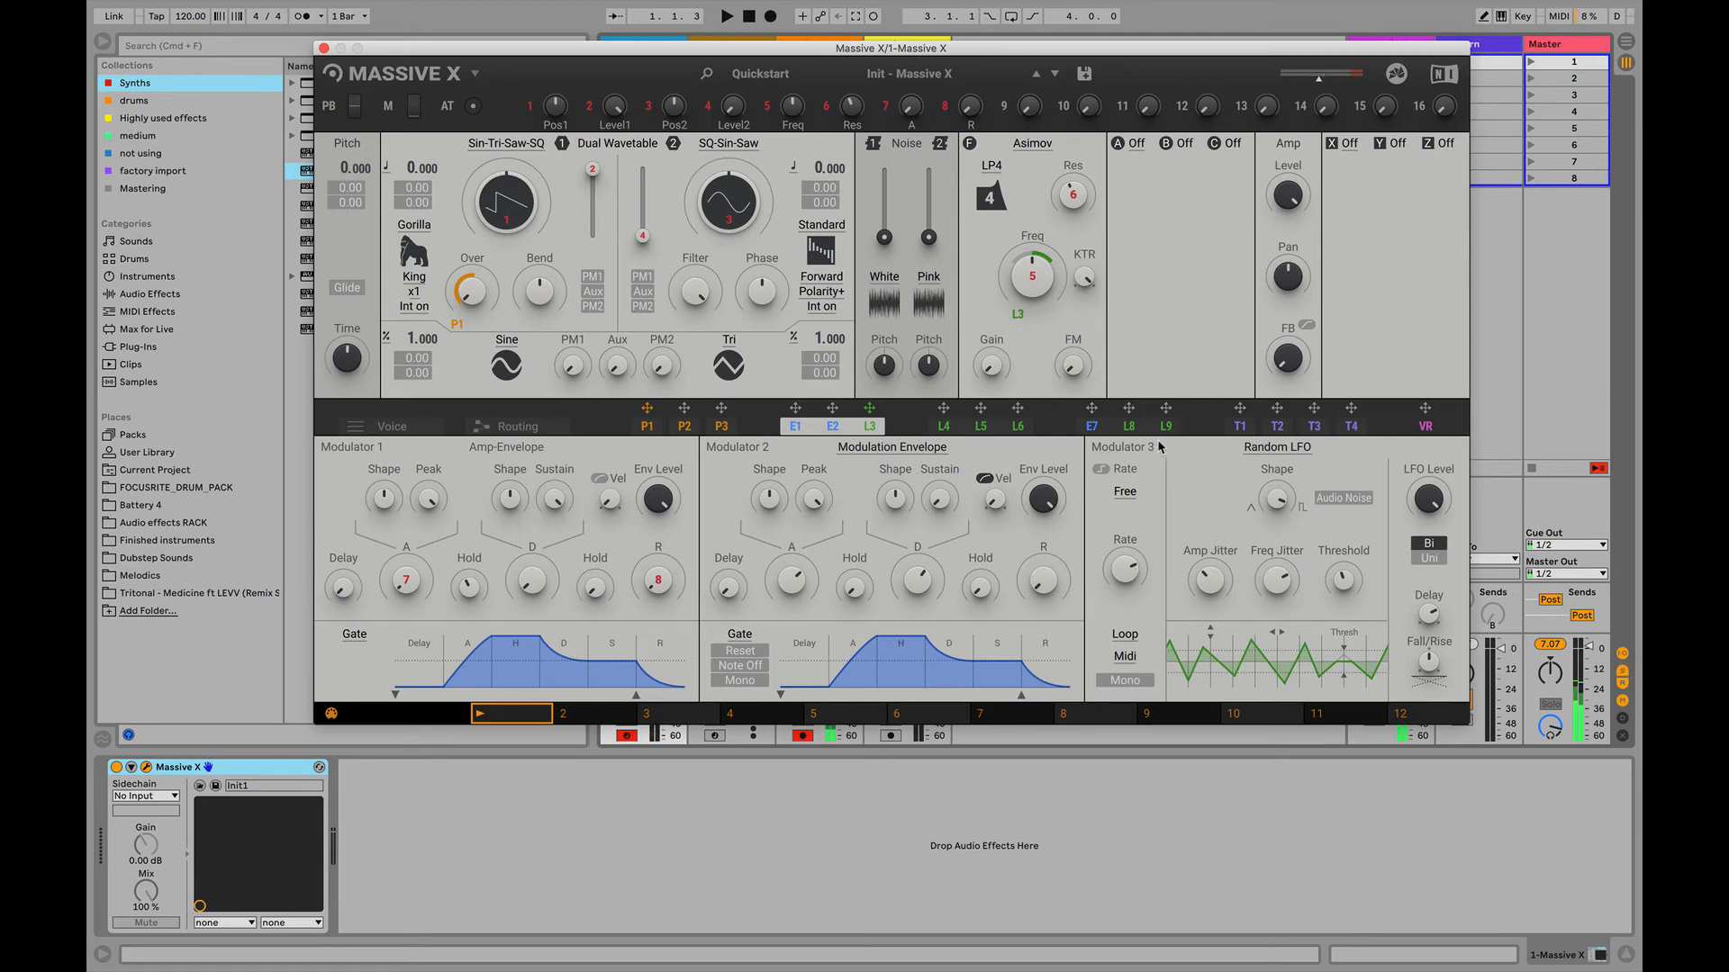
- View the T1 tracker's note pitch curve and the settings of Modulators 7 to 9
click(1240, 425)
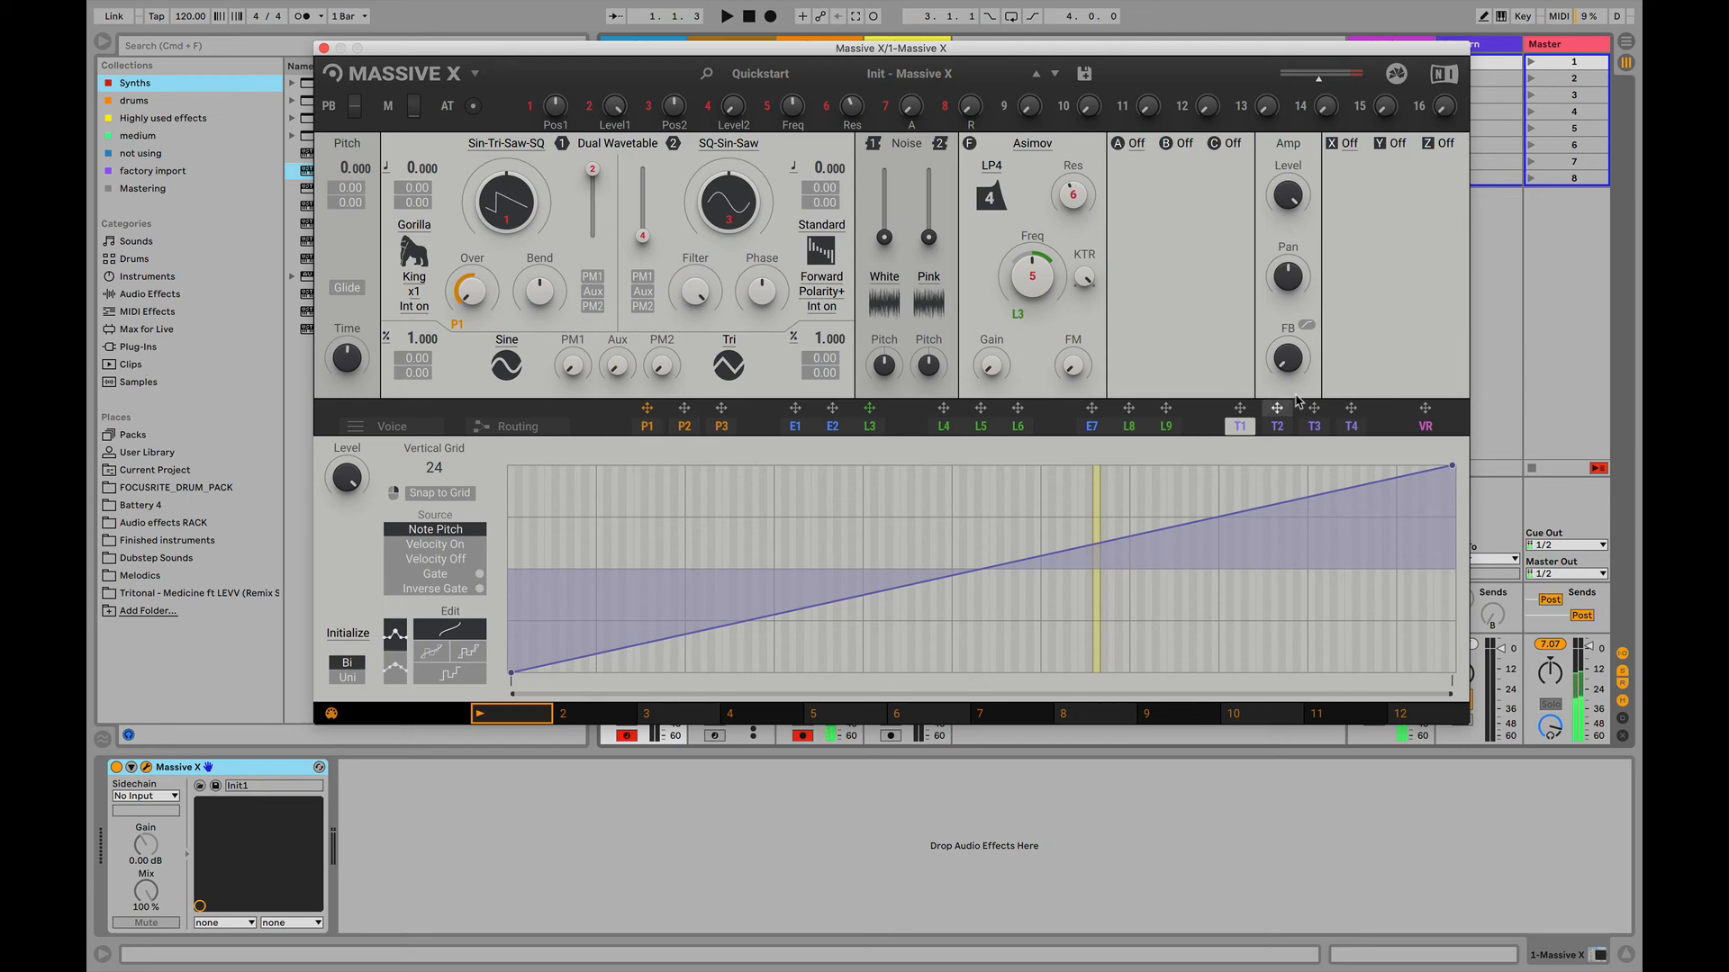
click(1128, 430)
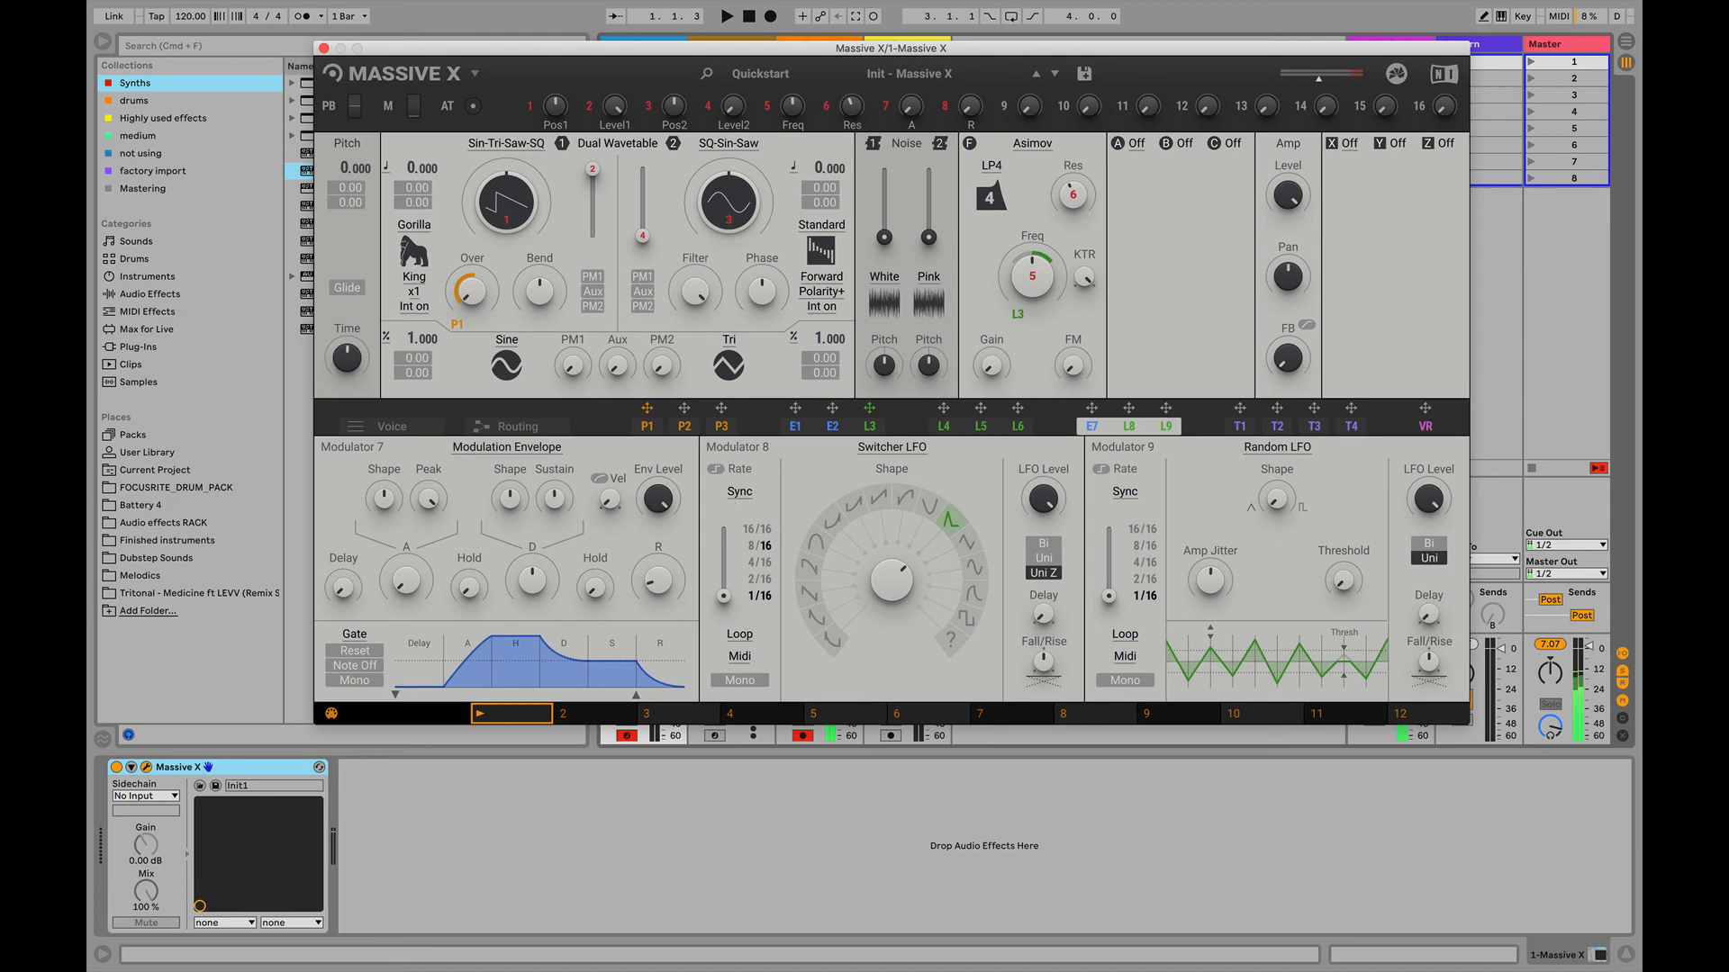
mouse_move(1249, 6)
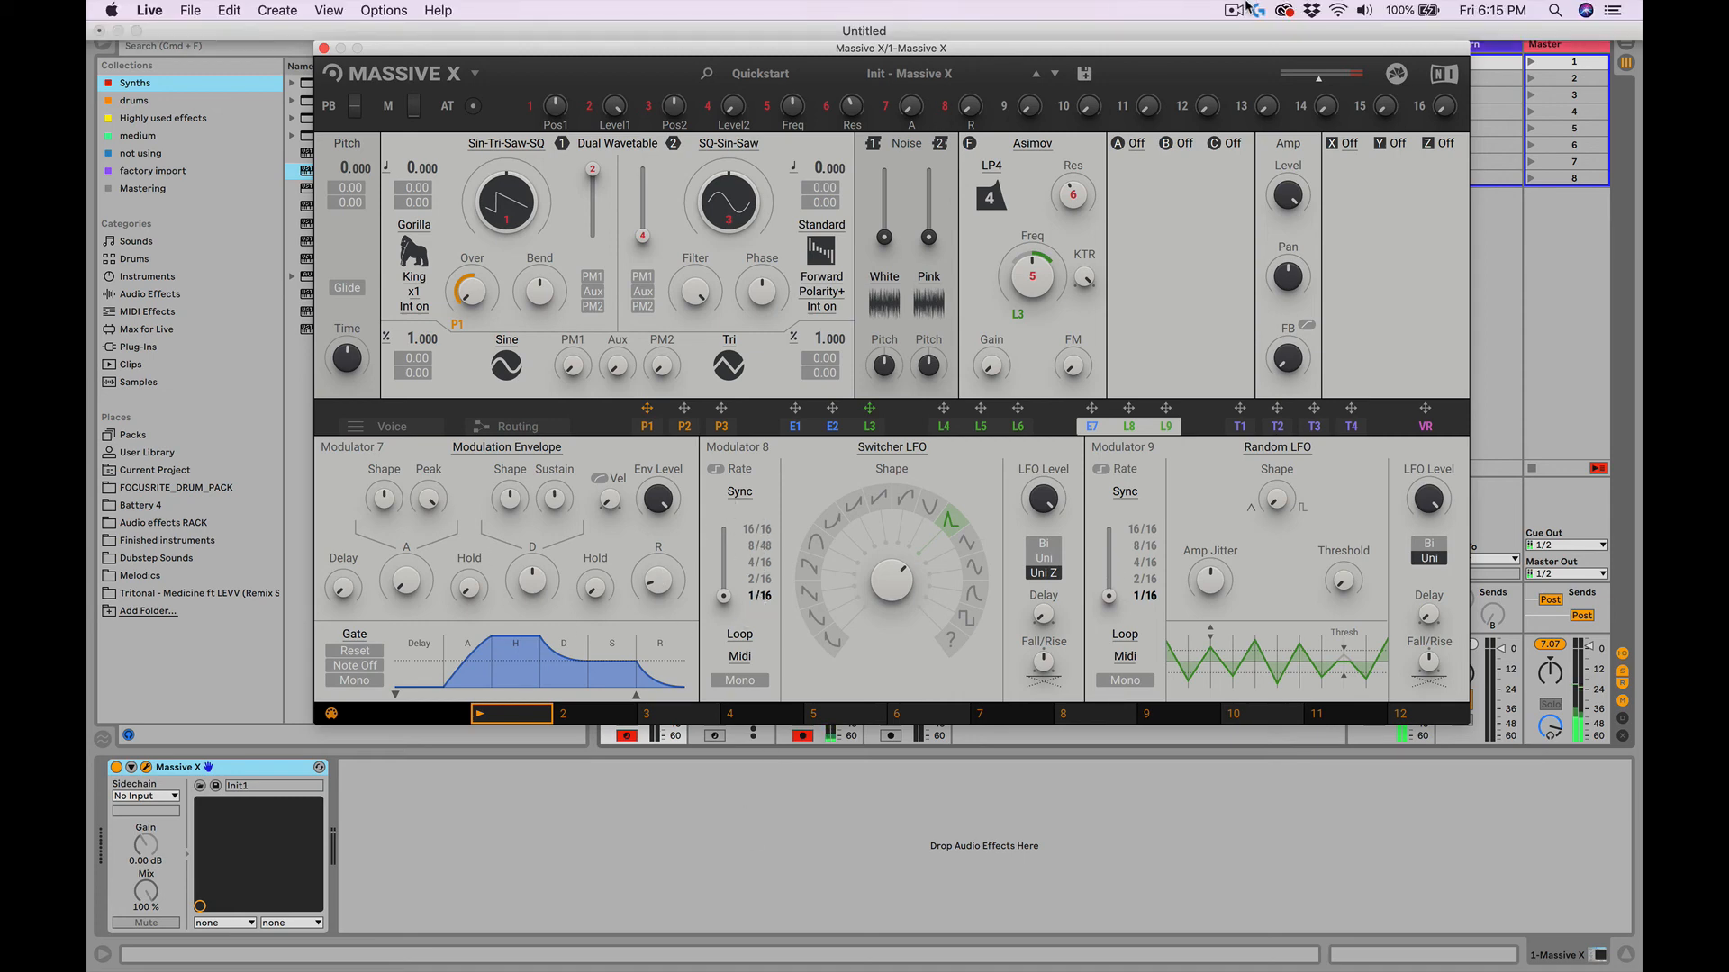